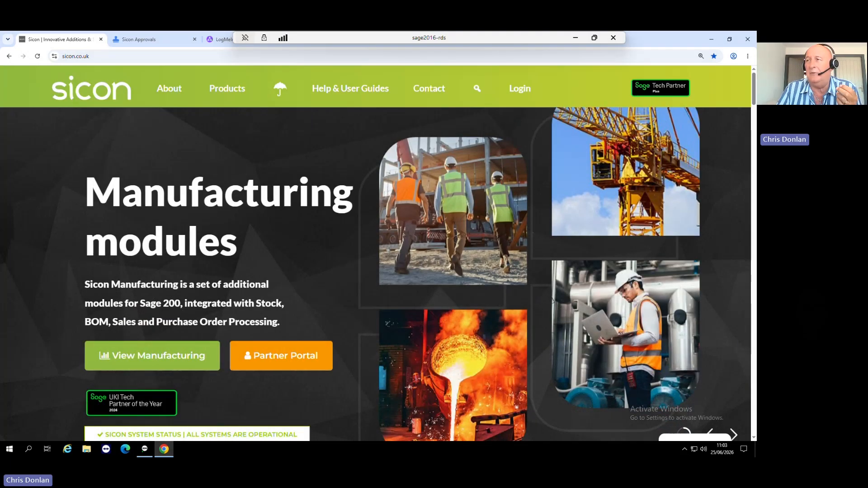
# Open the Expenses product page under Sicon Approvals on the Sicon website and dismiss the webinar pop-up.
pyautogui.click(225, 88)
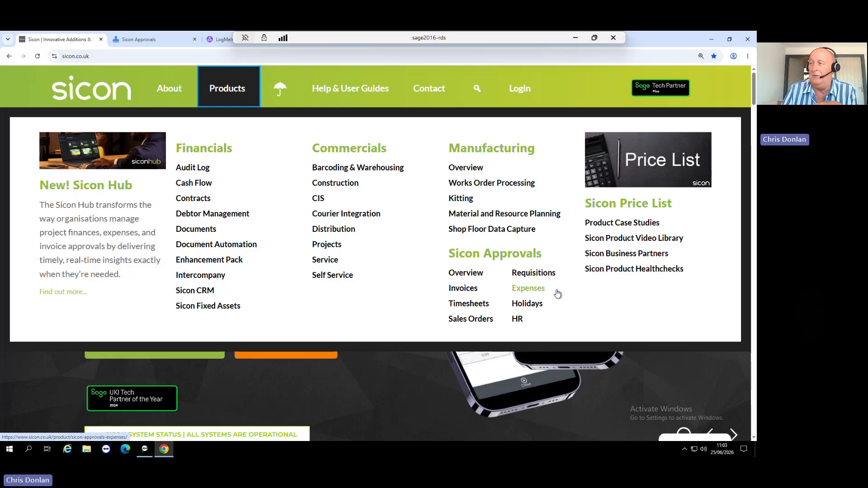
pyautogui.click(529, 294)
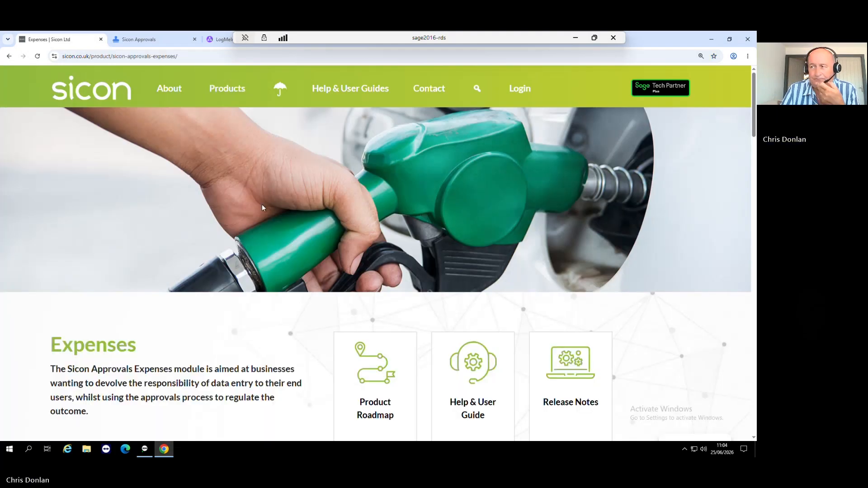
pyautogui.scroll(-4, 262, 205)
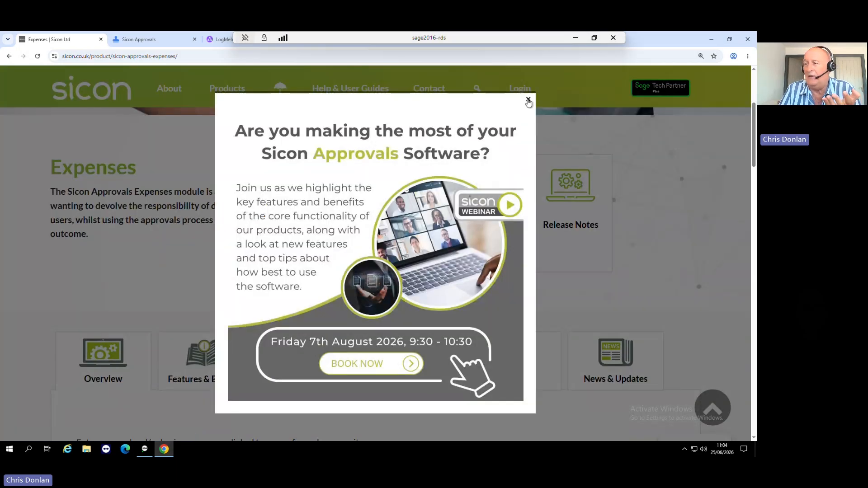
pyautogui.click(528, 100)
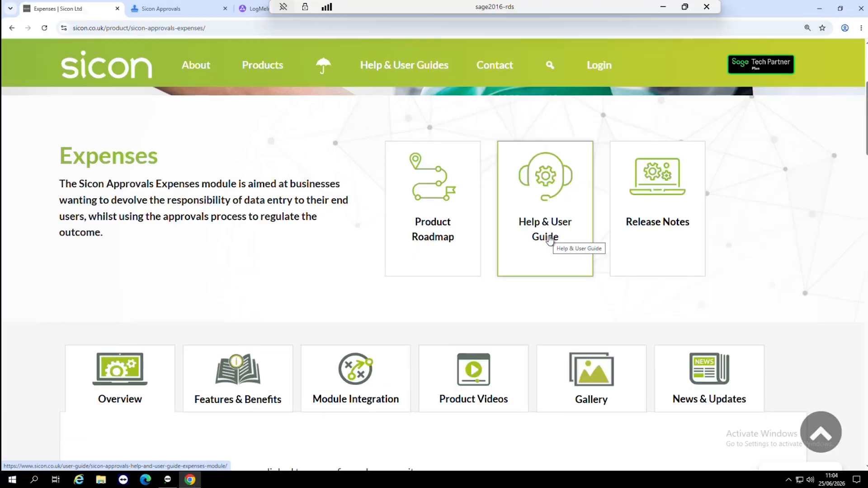
# View the mobile approvals app in the remote session and return to the Sicon Approvals web dashboard.
pyautogui.click(152, 10)
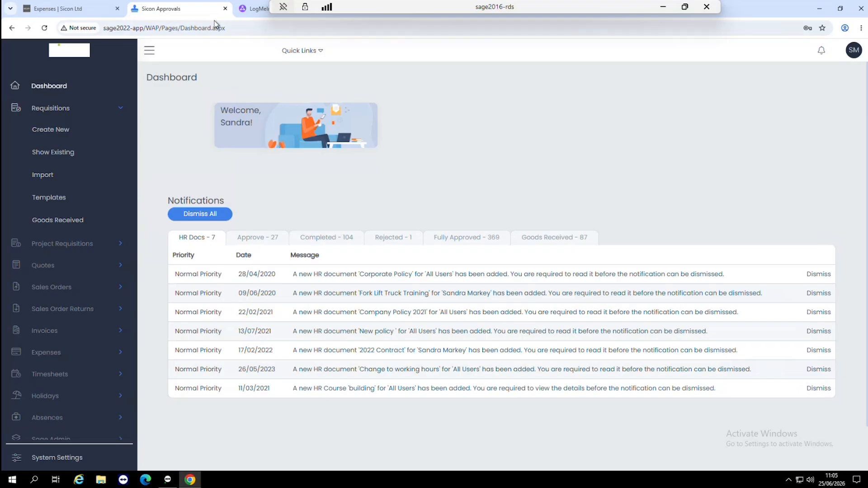
pyautogui.click(248, 11)
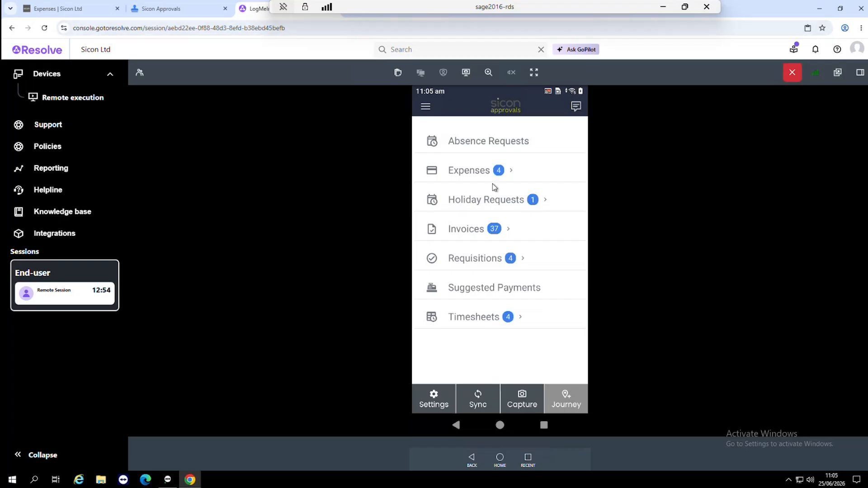
pyautogui.click(160, 9)
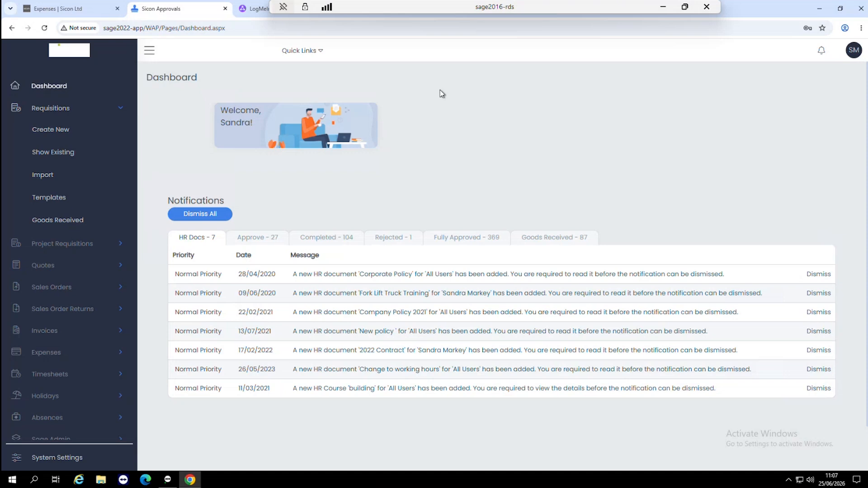
# View the options in the account menu and close it.
pyautogui.click(853, 48)
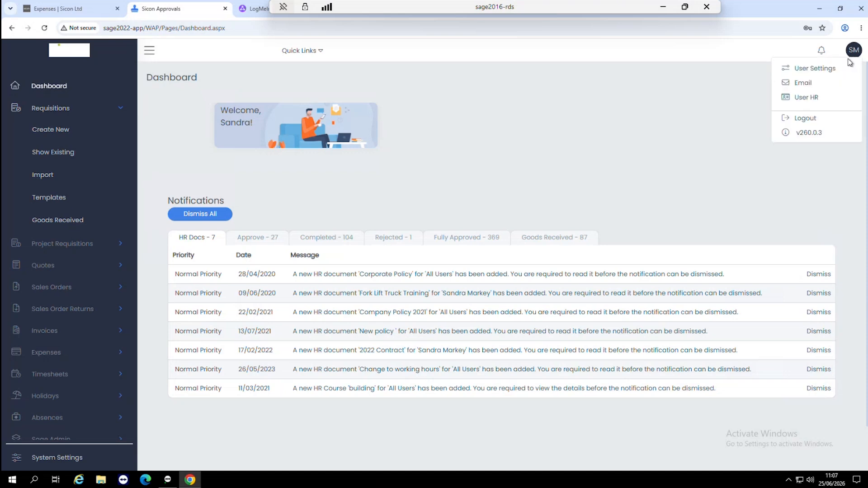
pyautogui.click(850, 63)
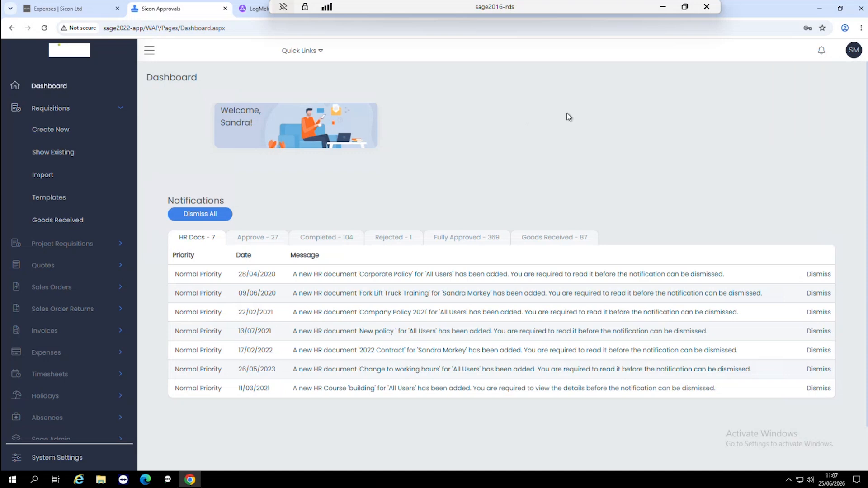
pyautogui.click(846, 50)
# Open the credit card Statement Import page in the Expenses section.
pyautogui.scroll(-1, 72, 253)
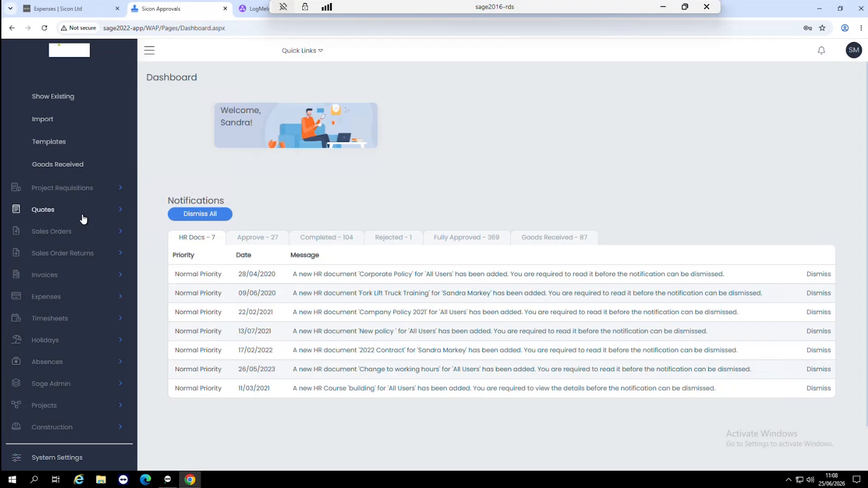
pyautogui.click(58, 299)
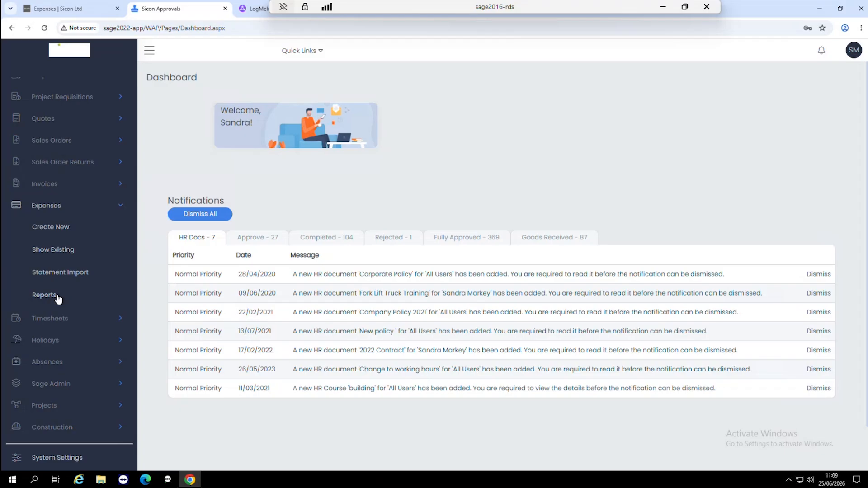
pyautogui.click(80, 274)
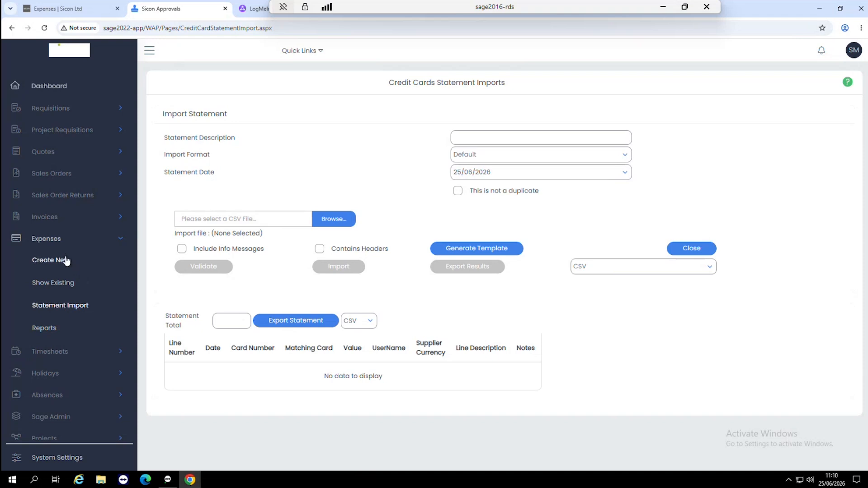
# Create a new expense and check the available companies without changing the selected one.
pyautogui.click(63, 260)
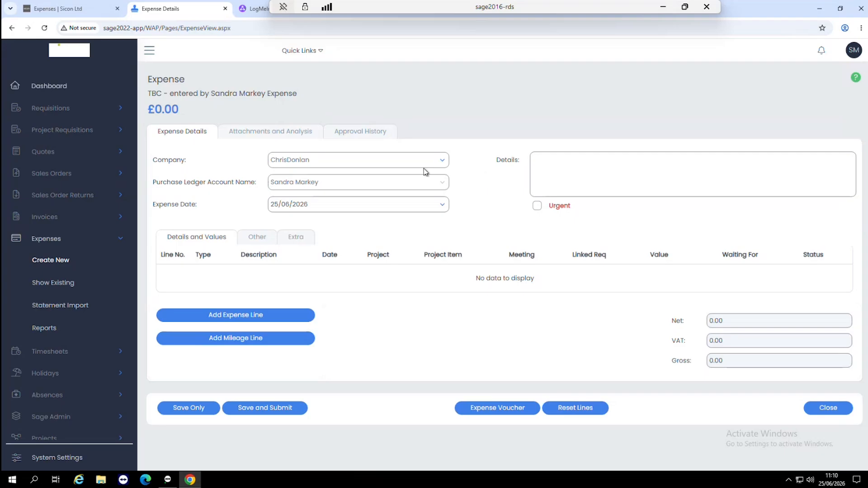
pyautogui.click(443, 162)
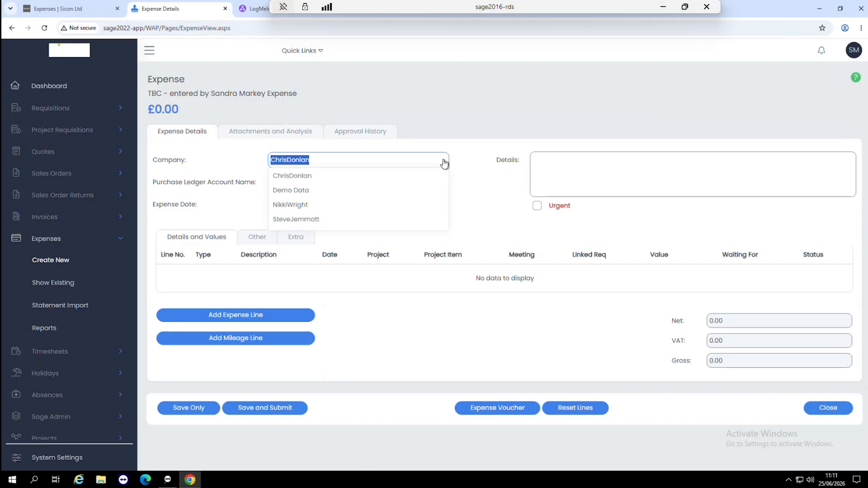
pyautogui.click(484, 203)
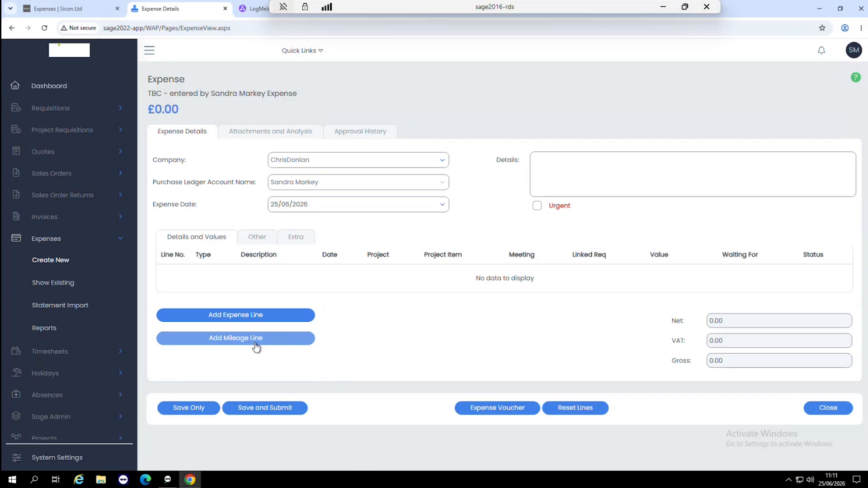
# Add an expense line with the details "Hotel for training course" and the date 22/06/2026.
pyautogui.click(261, 319)
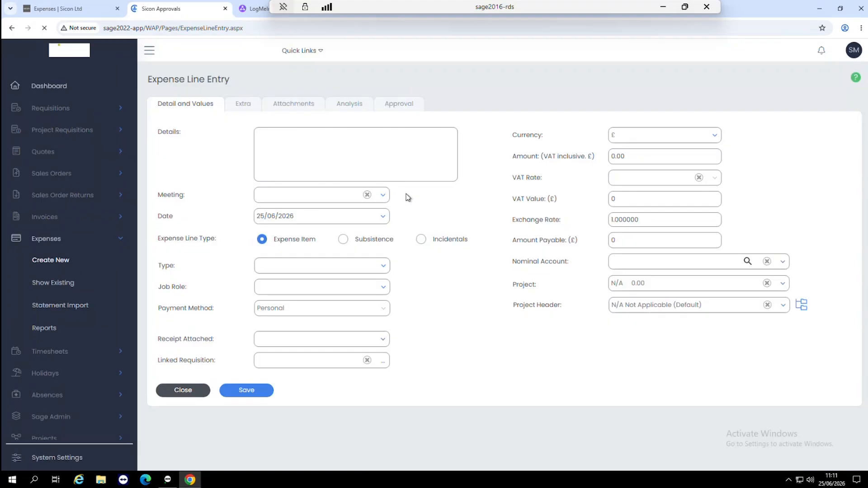
pyautogui.click(262, 141)
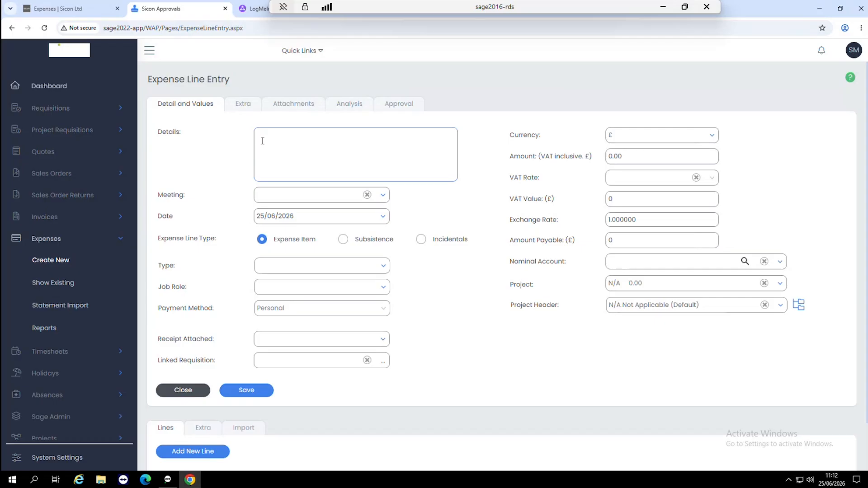
pyautogui.write('Hotel for training course')
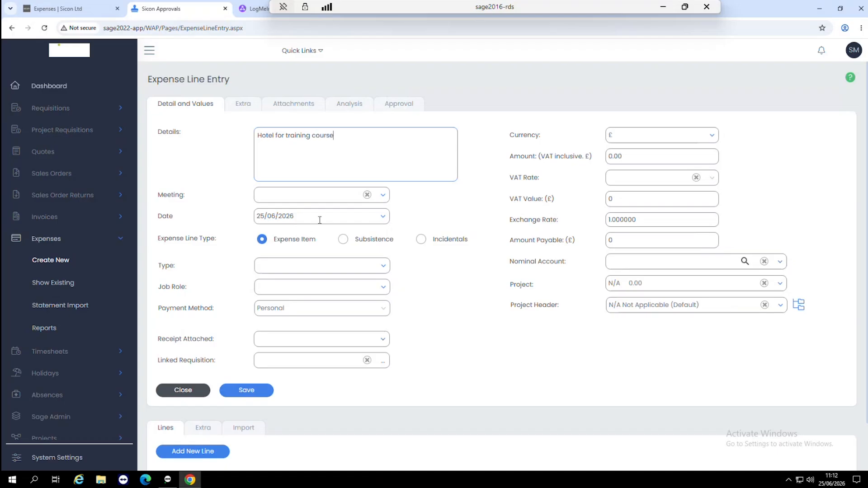
pyautogui.click(382, 218)
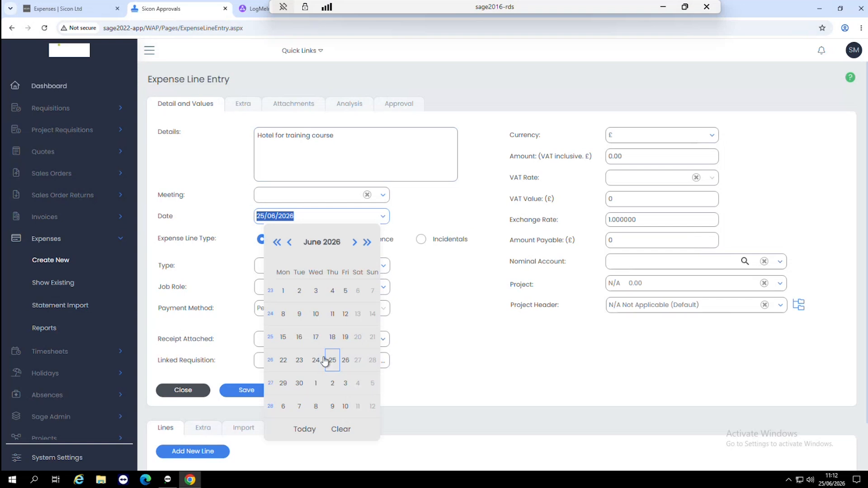
pyautogui.click(283, 360)
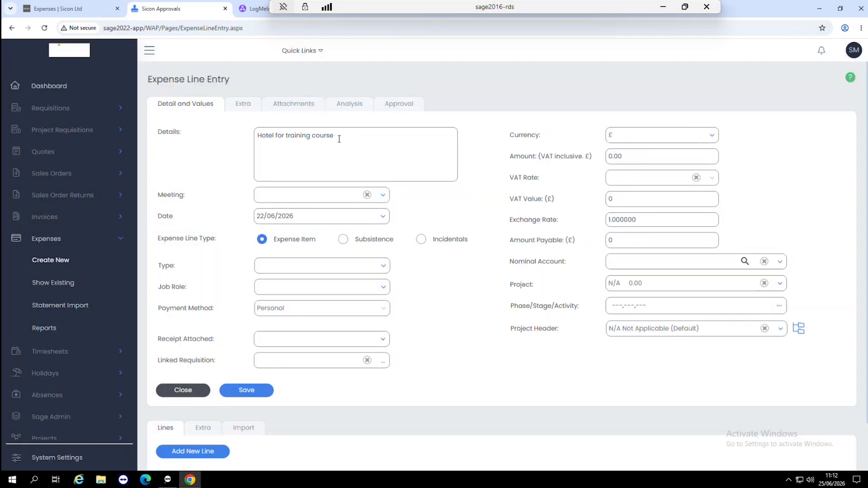
# Set the expense line's type to Hotel UK and mark the receipt as attached with Yes.
pyautogui.click(389, 271)
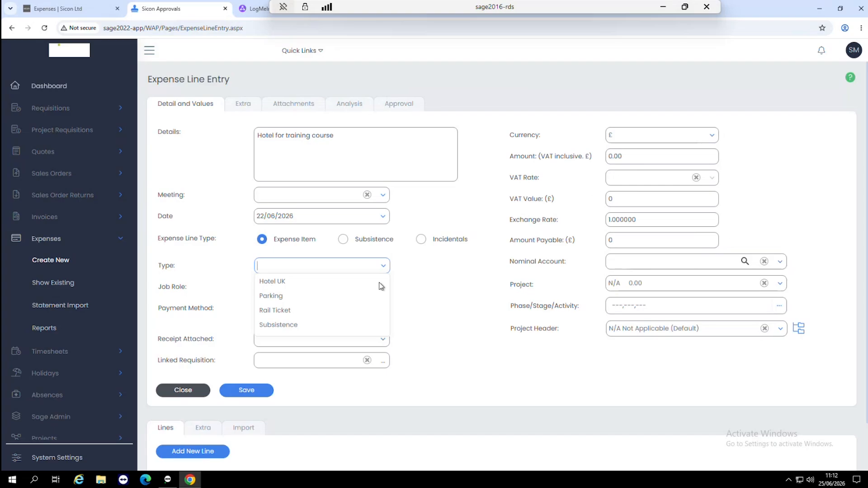
pyautogui.click(271, 284)
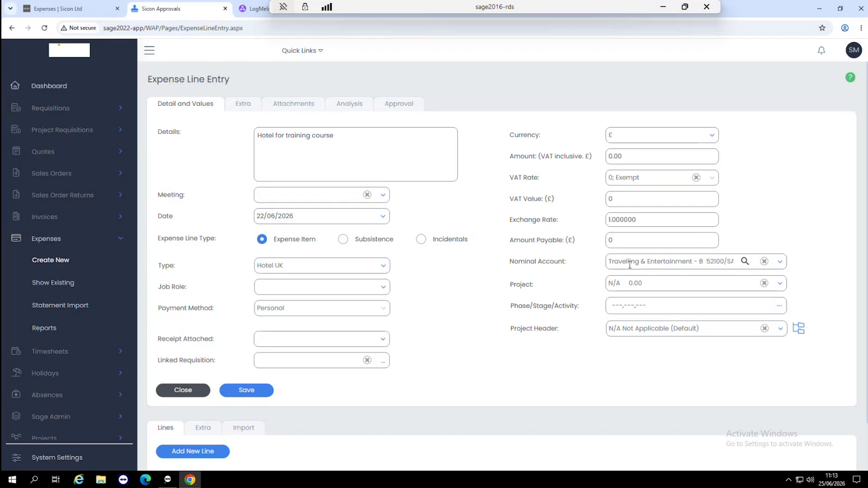
pyautogui.click(850, 56)
pyautogui.click(385, 345)
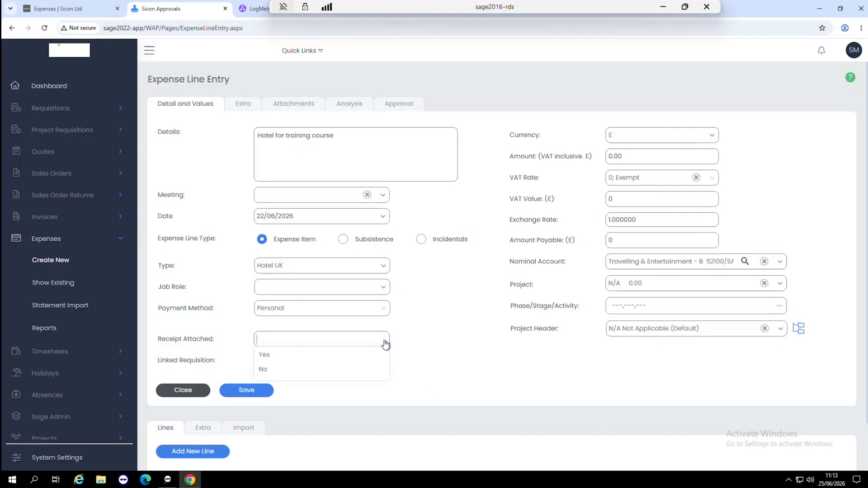
pyautogui.click(262, 356)
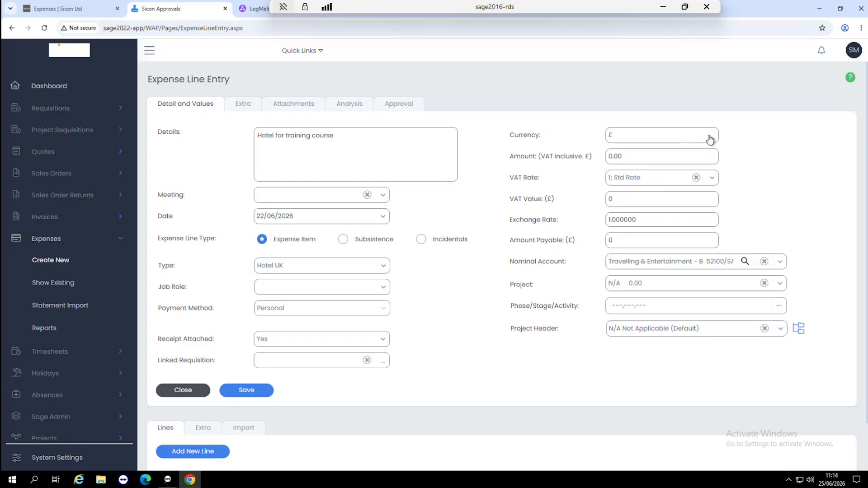
# Set the expense line's VAT-inclusive amount to £100.
pyautogui.click(628, 157)
pyautogui.write('100')
pyautogui.press('Tab')
# Attach Hotel 128.pdf to the expense line, finding it in Downloads with a search for "hotel".
pyautogui.click(297, 109)
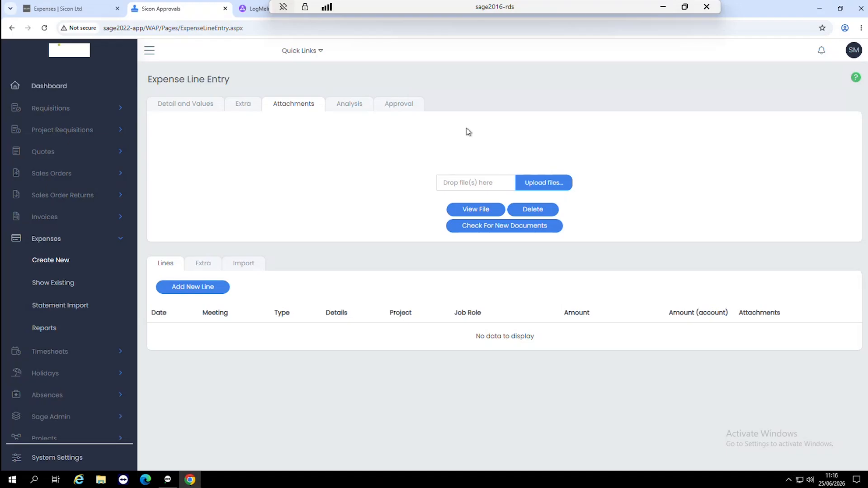
pyautogui.click(525, 183)
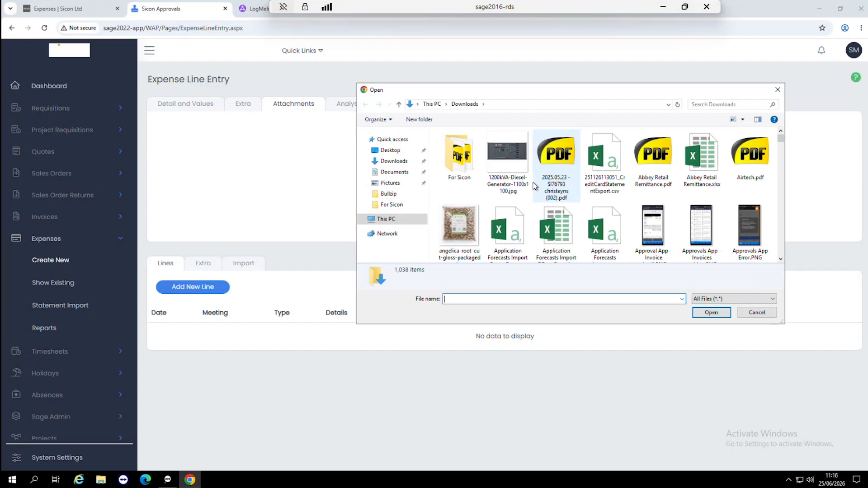
pyautogui.click(407, 163)
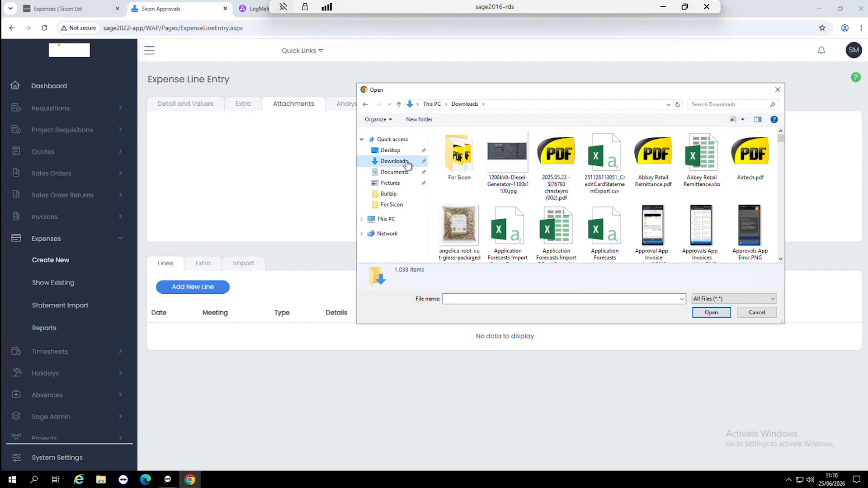
pyautogui.click(706, 105)
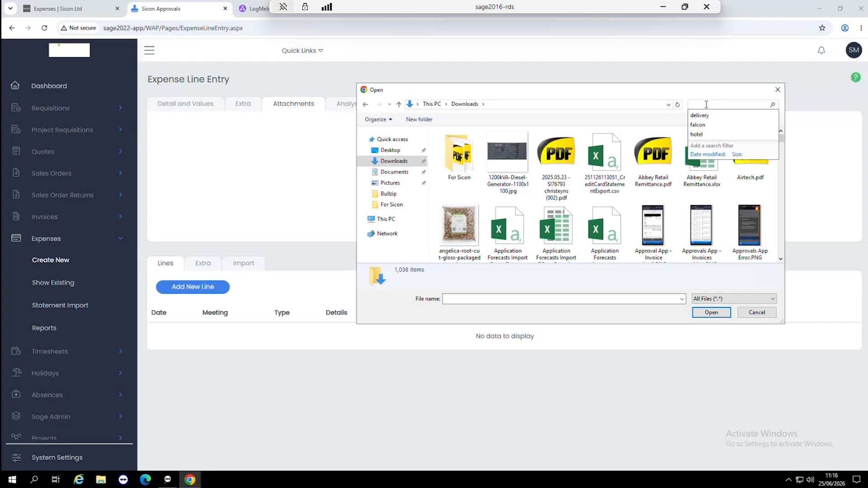
pyautogui.click(699, 134)
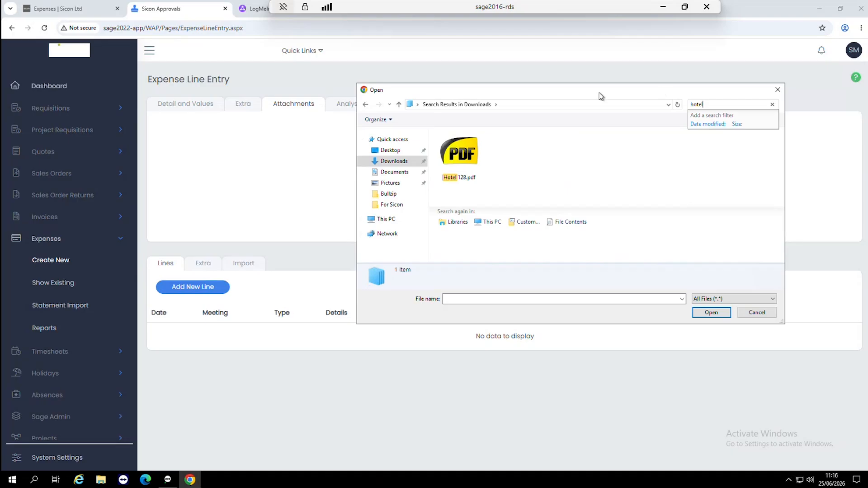
pyautogui.moveTo(602, 97); pyautogui.dragTo(650, 252)
pyautogui.moveTo(526, 317); pyautogui.dragTo(487, 192)
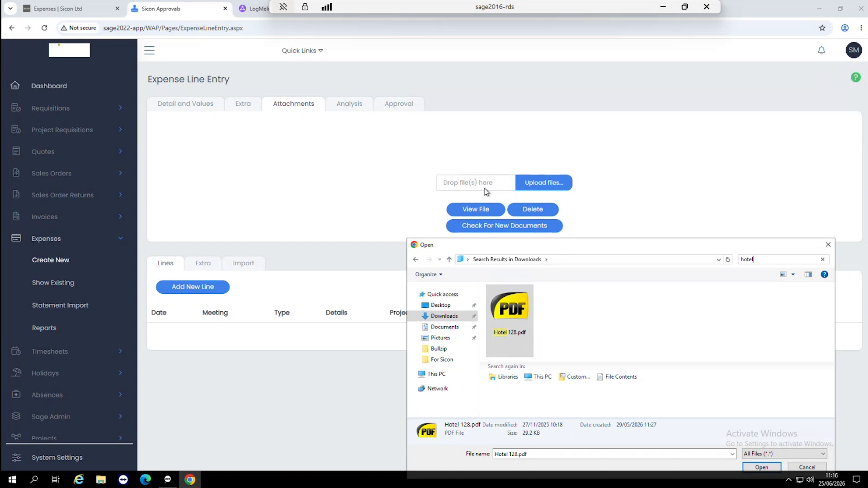
pyautogui.click(485, 188)
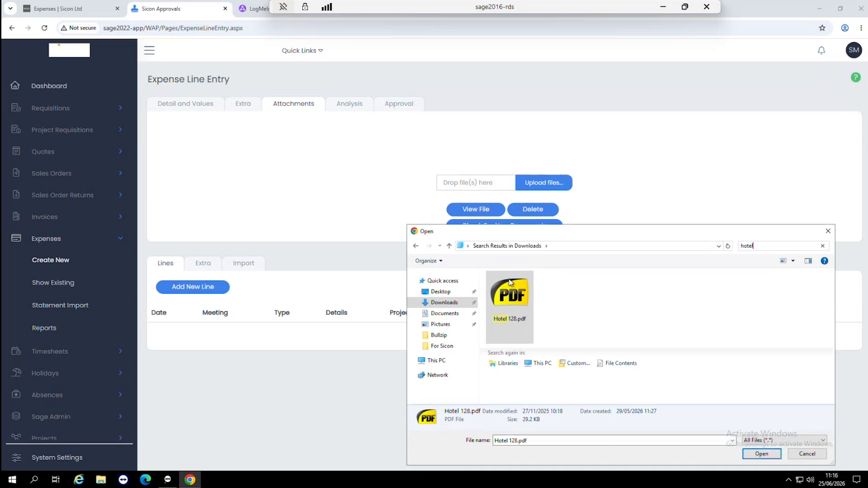
pyautogui.click(762, 454)
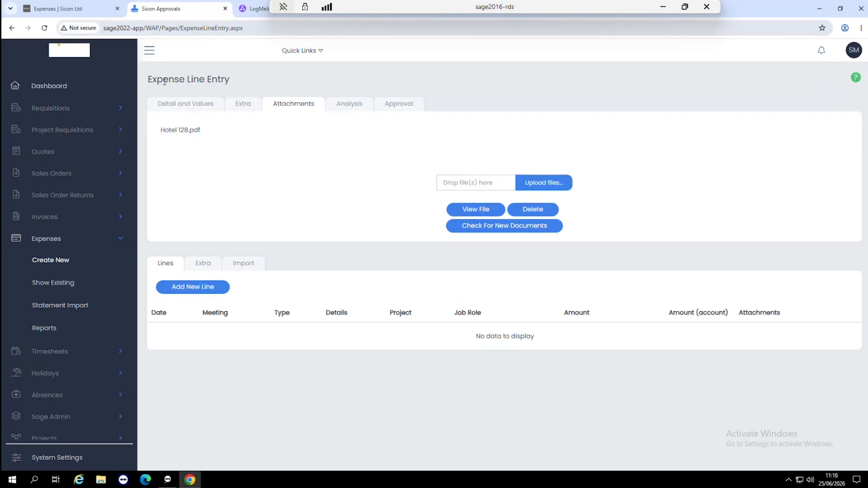
# Return to the expense line's details and values and save the line.
pyautogui.click(192, 113)
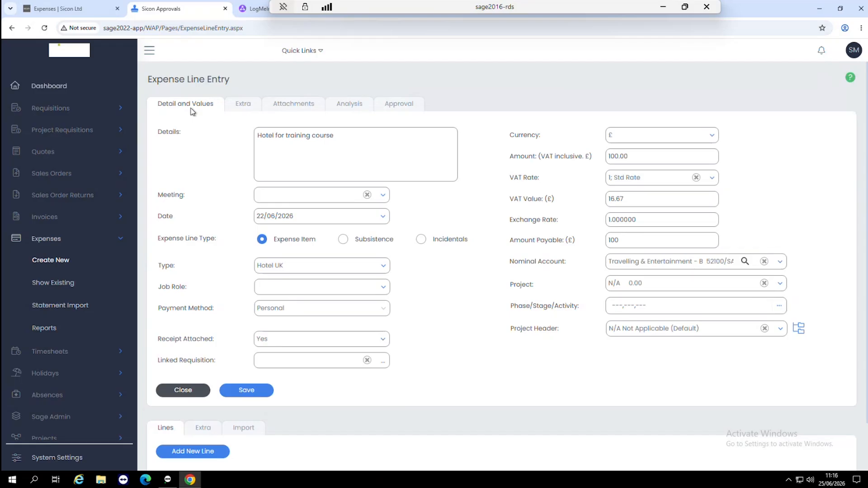
pyautogui.click(251, 395)
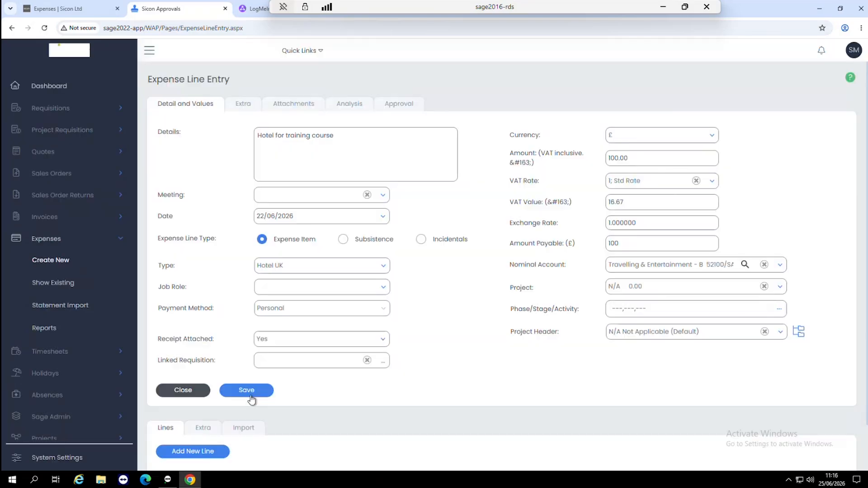
pyautogui.click(250, 392)
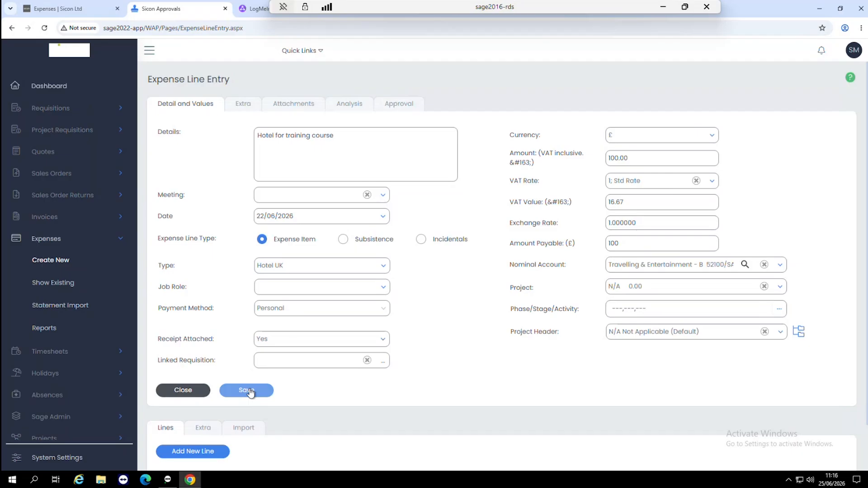
# Return from the expense line to the claim, add a mileage line and view the vehicles available for it.
pyautogui.click(189, 392)
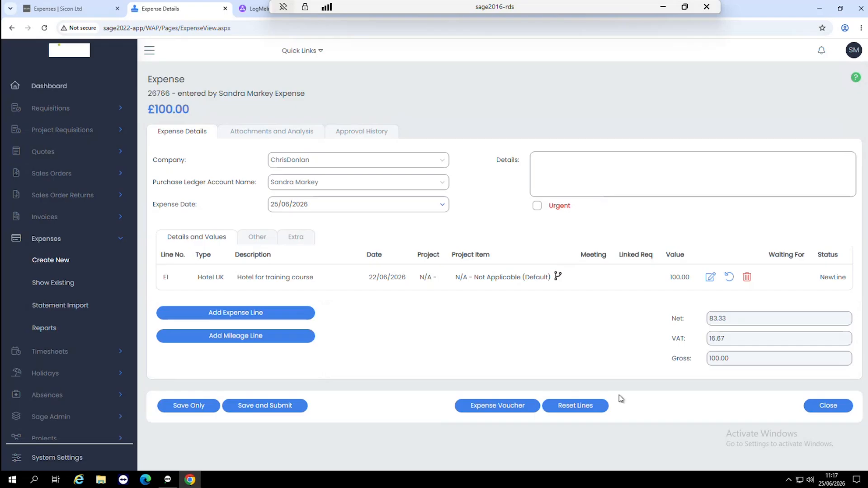
pyautogui.click(269, 337)
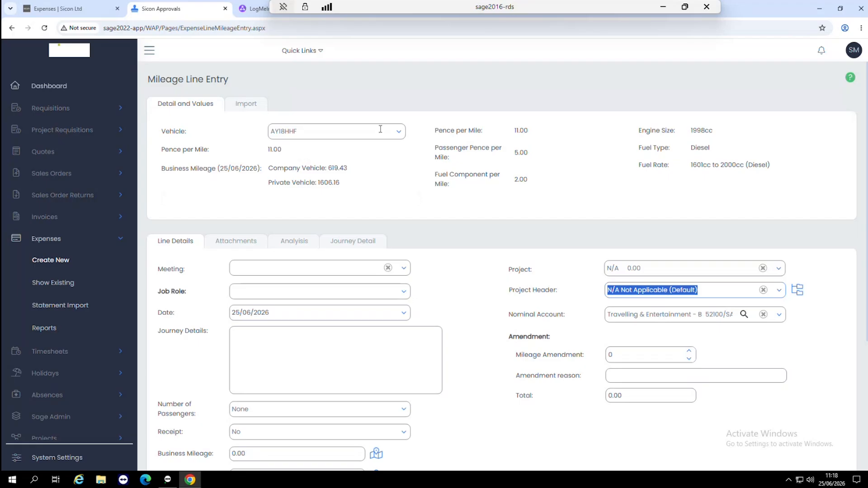
pyautogui.click(404, 132)
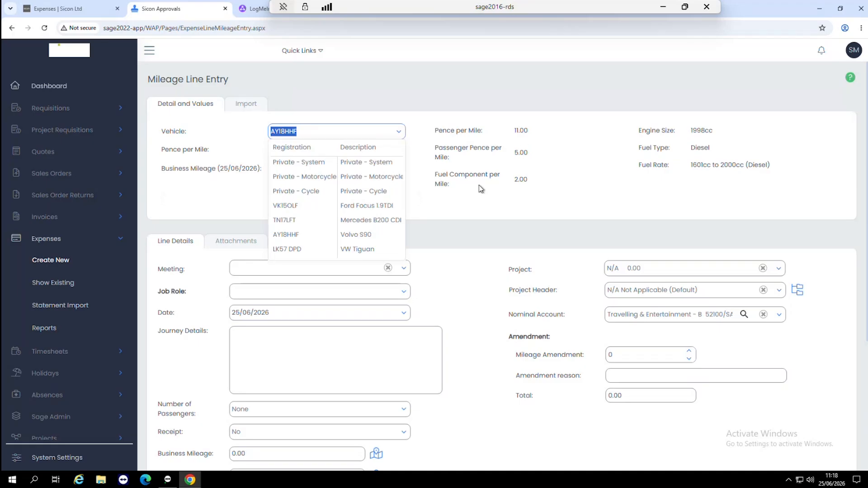
pyautogui.click(201, 197)
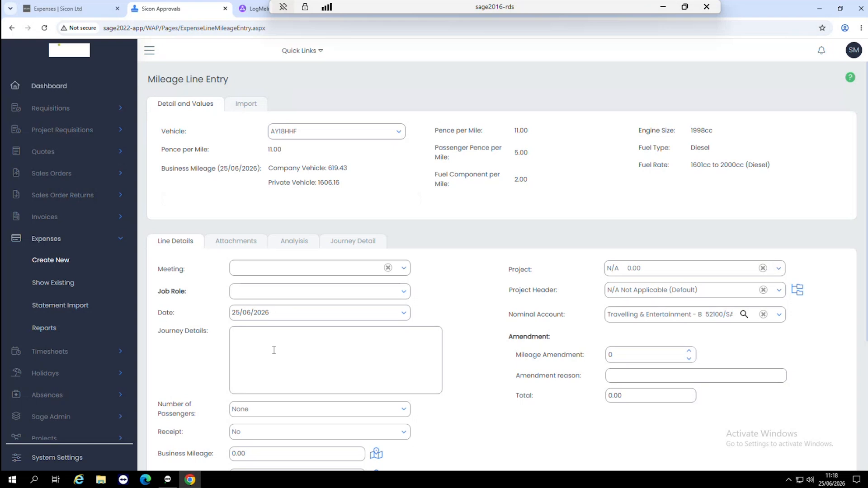
# Open the distance calculator for the business mileage and set the journey's start to the address matching the start postcode.
pyautogui.scroll(-3, 274, 350)
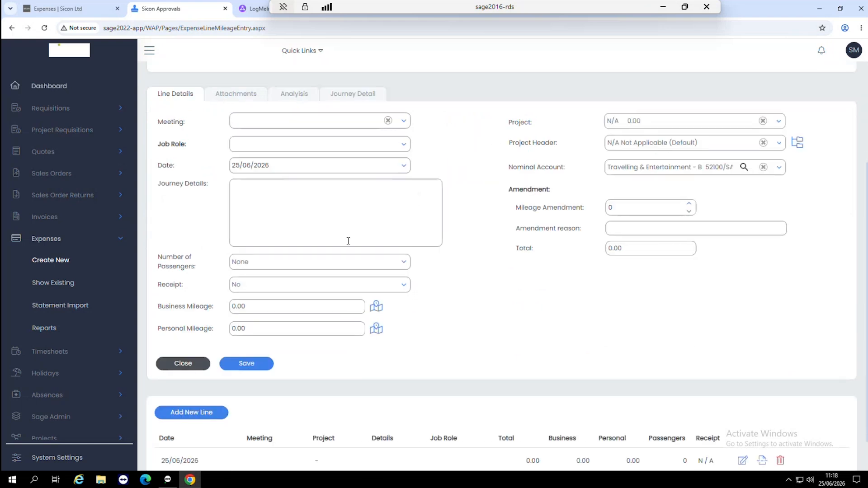
pyautogui.click(377, 307)
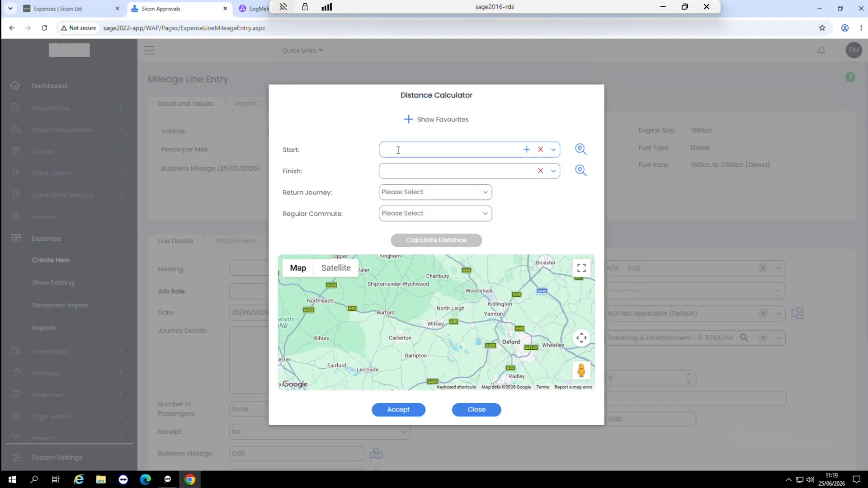
pyautogui.write('TQ6')
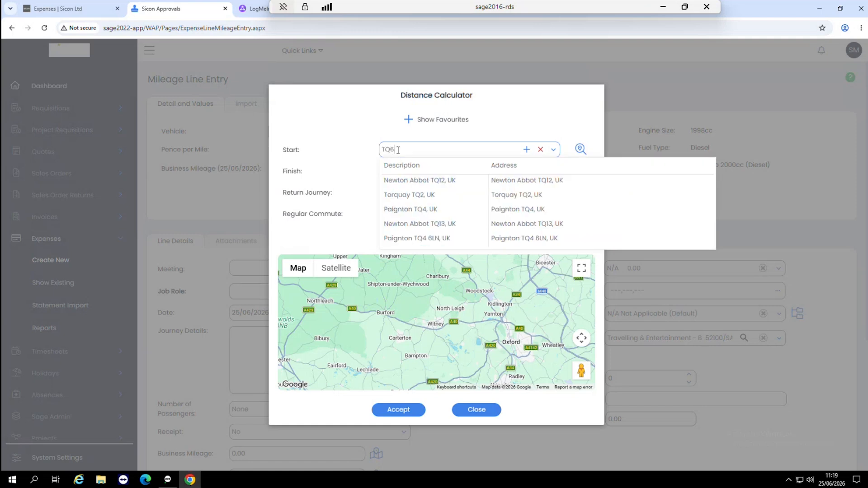
pyautogui.write(' 0QX')
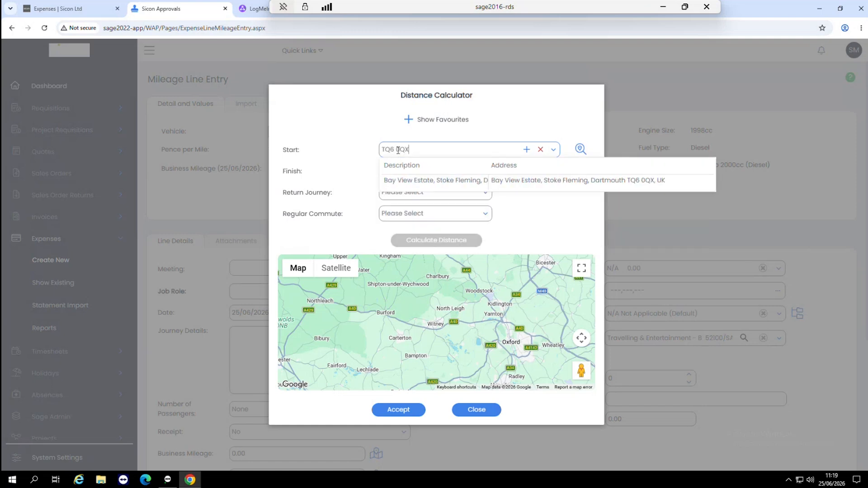
pyautogui.click(441, 180)
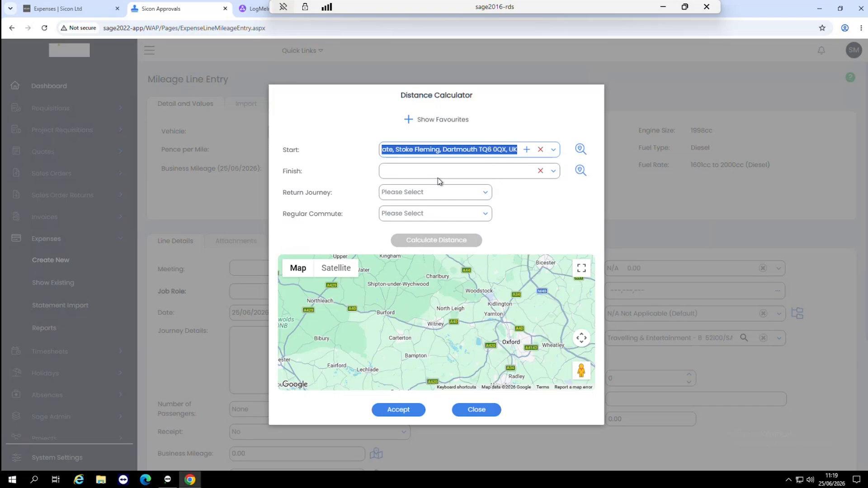
# Set the journey's finish to the address matching the destination postcode.
pyautogui.click(392, 172)
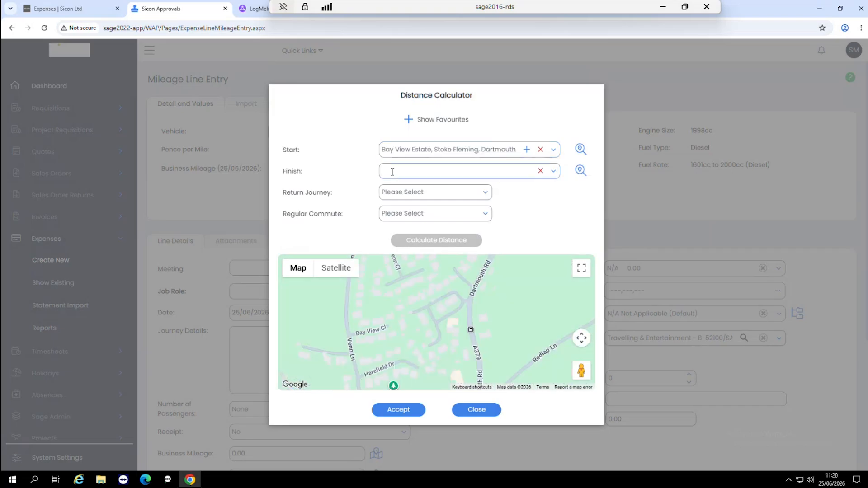
pyautogui.write('IP33')
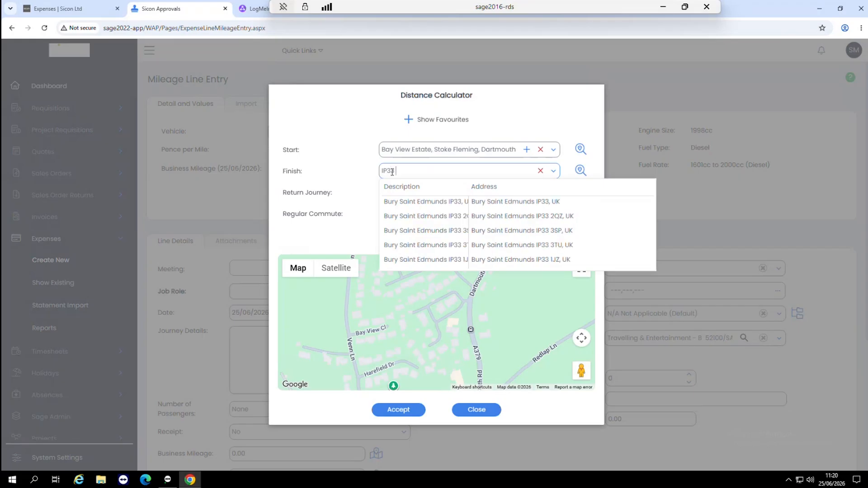
pyautogui.write(' 3TA')
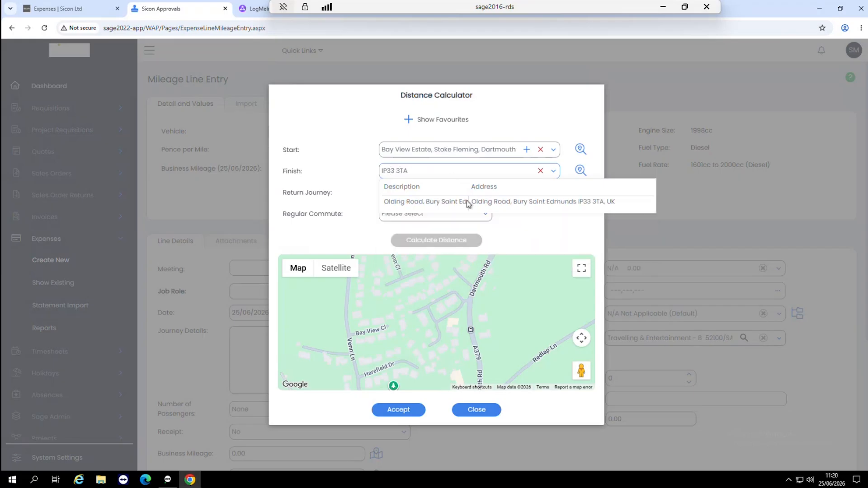
pyautogui.click(467, 202)
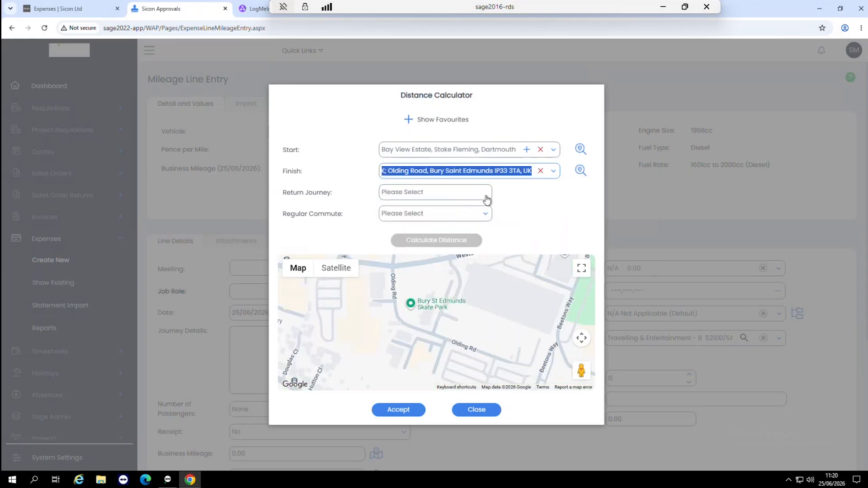
# Set Return Journey to Yes and Regular Commute to No, calculate the distance and accept it as business mileage.
pyautogui.click(487, 199)
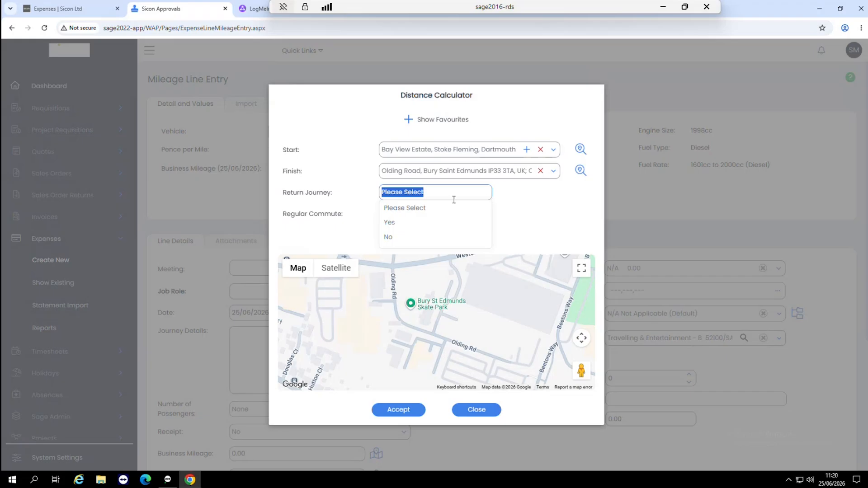
pyautogui.click(397, 223)
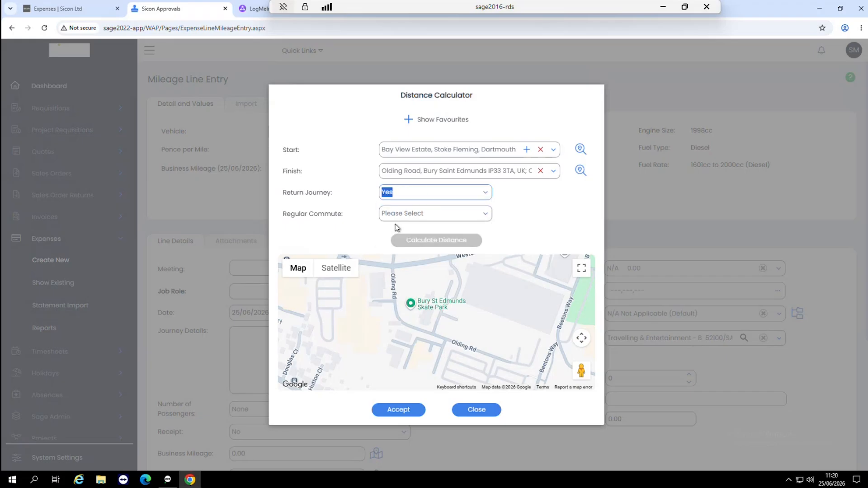
pyautogui.click(490, 216)
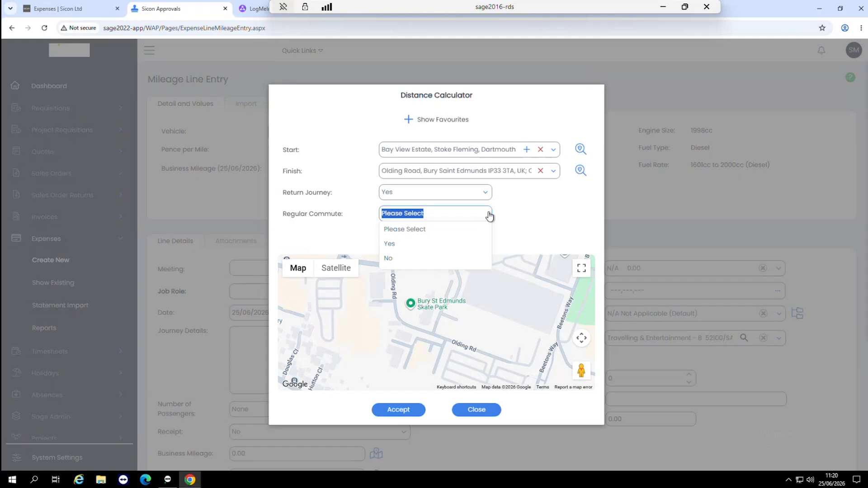
pyautogui.click(389, 258)
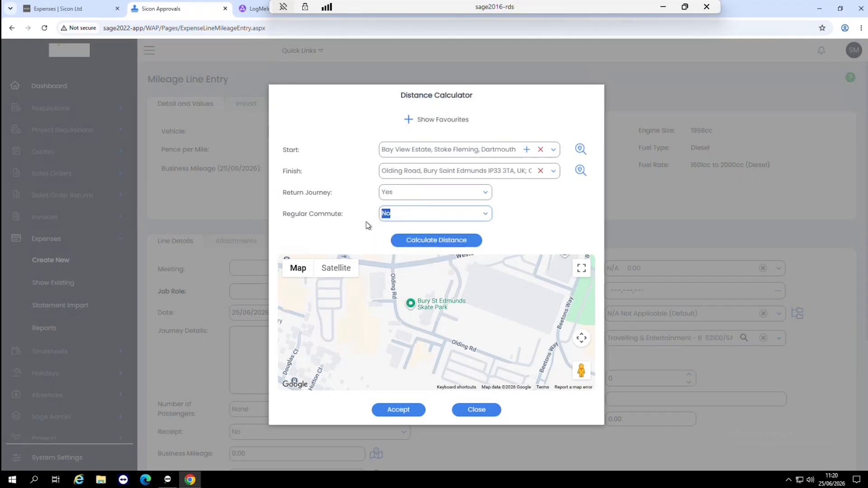
pyautogui.click(445, 241)
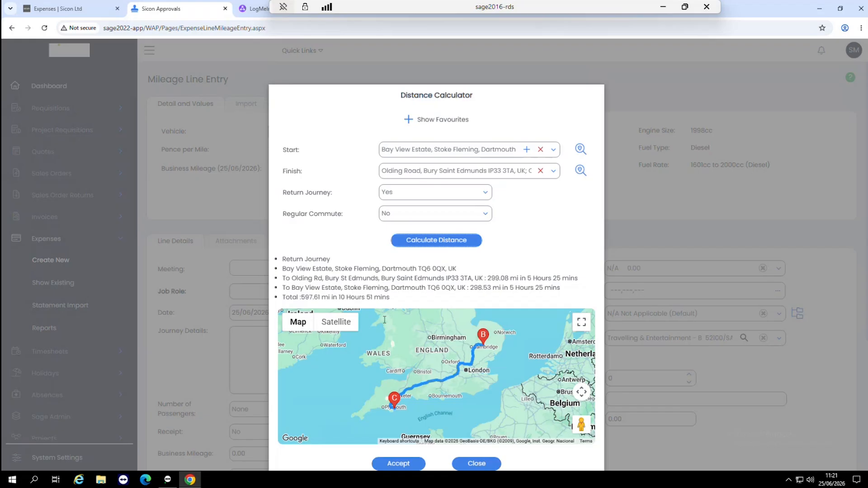
pyautogui.click(407, 464)
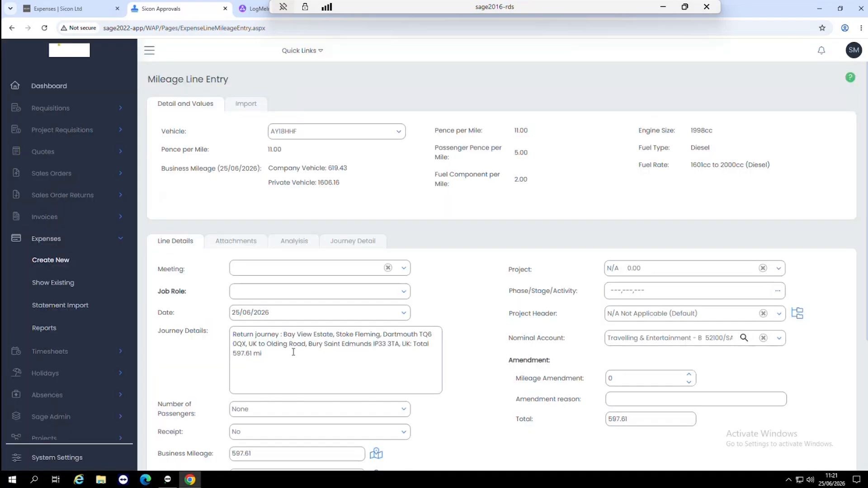
# Save the mileage line, and save and submit the expense claim for approval.
pyautogui.moveTo(402, 384)
pyautogui.scroll(-2, 622, 352)
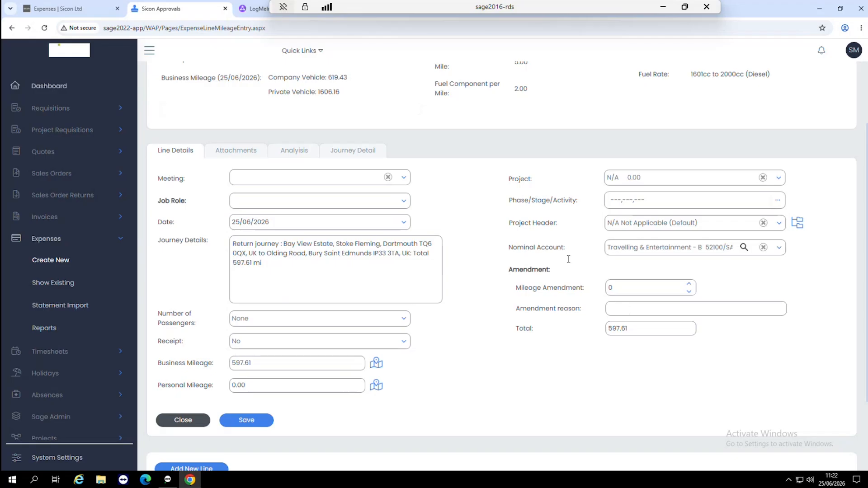
pyautogui.click(255, 420)
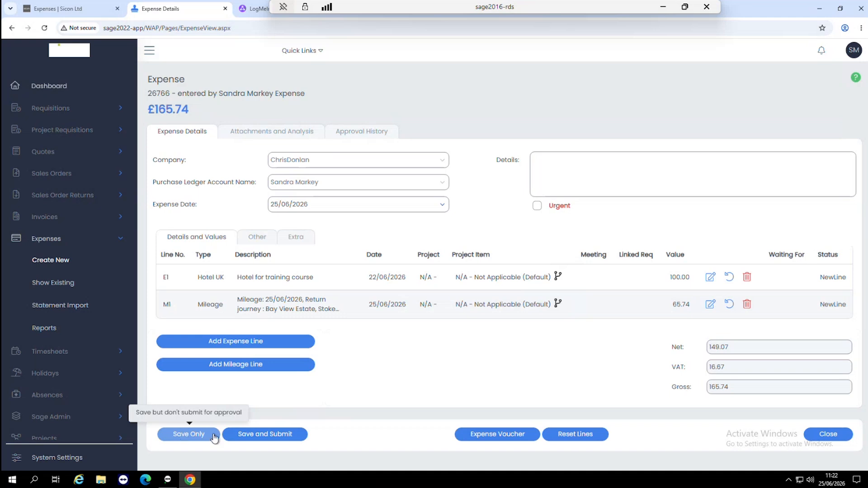
pyautogui.click(270, 435)
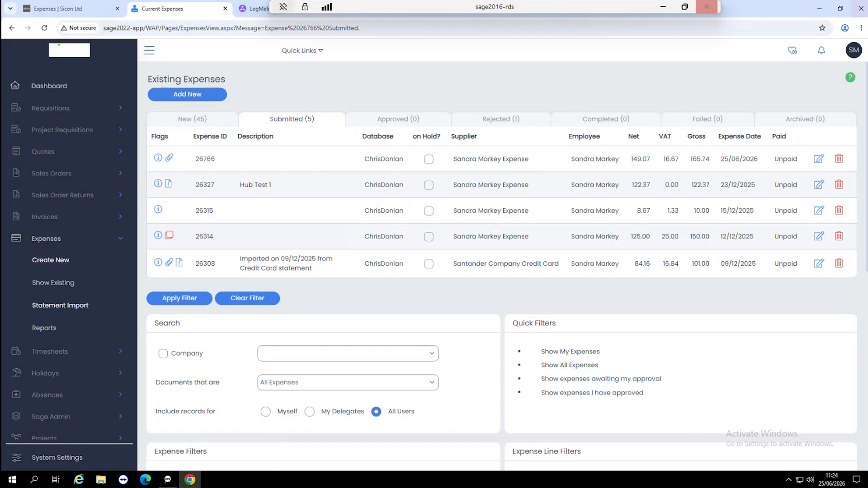
# Log out and sign in with the approver's username and password.
pyautogui.click(854, 51)
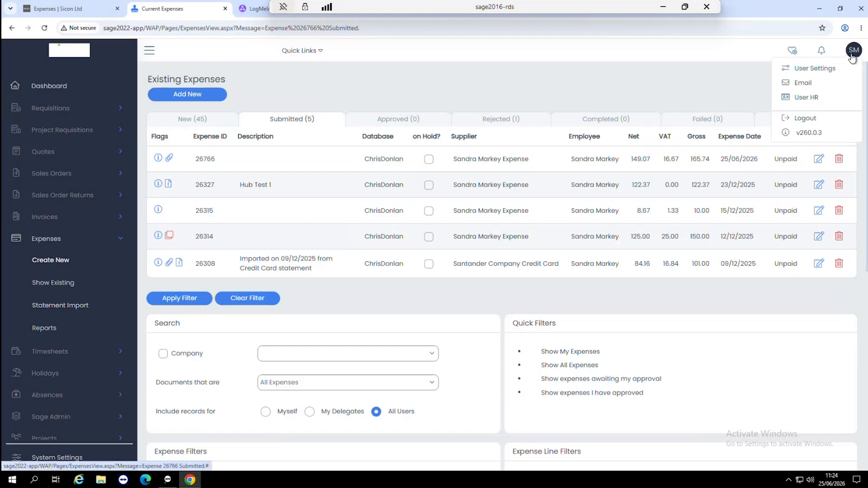
pyautogui.click(801, 121)
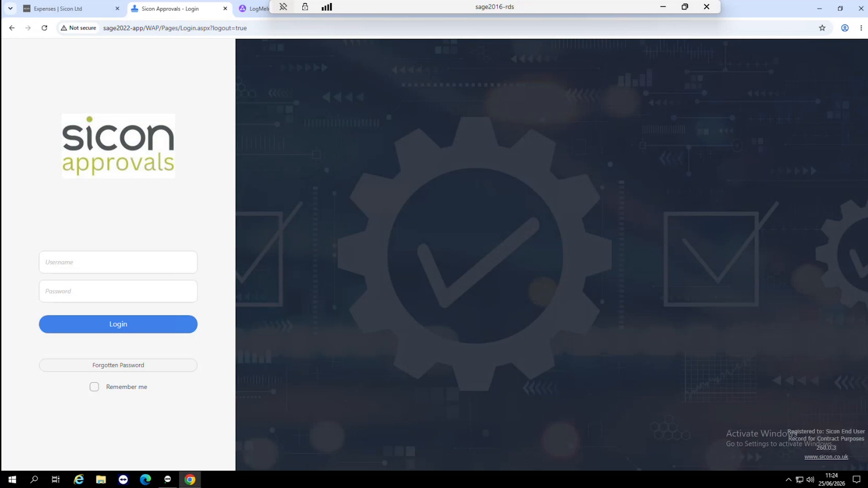
pyautogui.click(90, 267)
pyautogui.write('corie')
pyautogui.click(82, 291)
pyautogui.write('•••••••••')
pyautogui.press('Return')
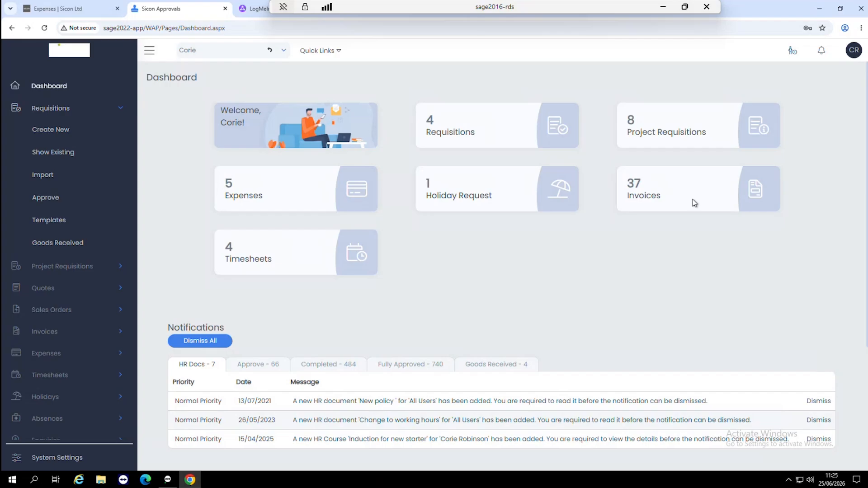
# Open the expenses awaiting approval, review the lines of the claim dated 25/06/2026 and approve all of them.
pyautogui.click(296, 191)
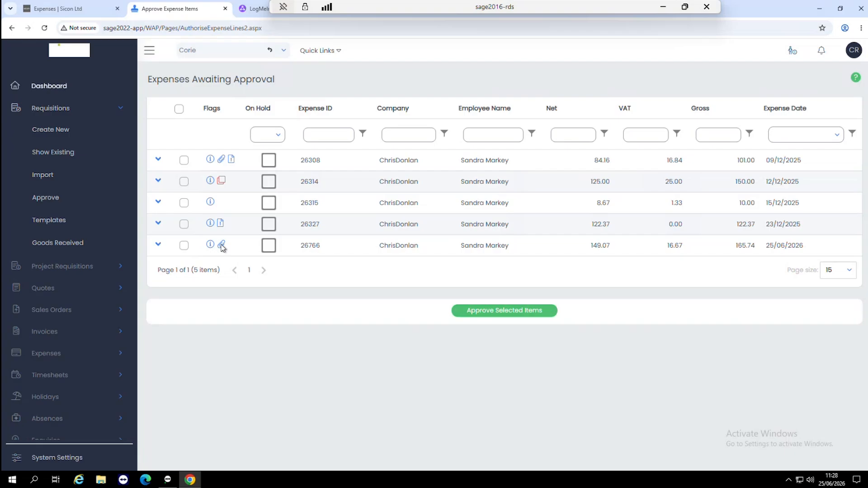
pyautogui.moveTo(211, 247)
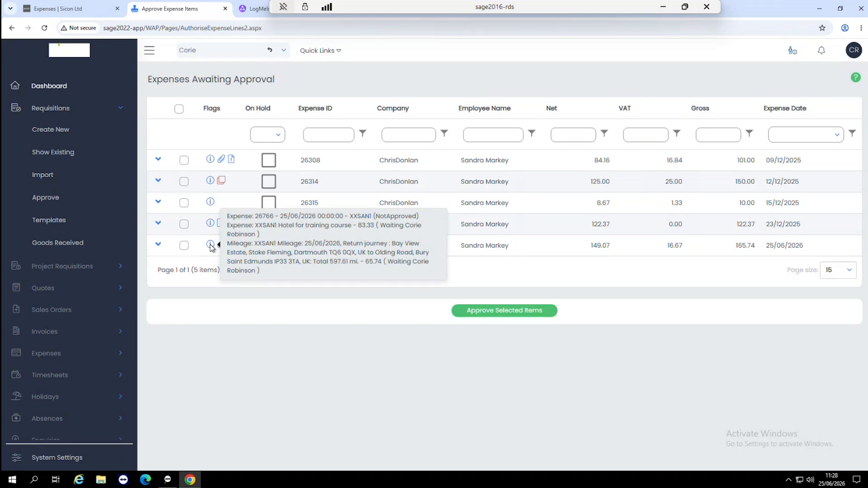
pyautogui.click(159, 244)
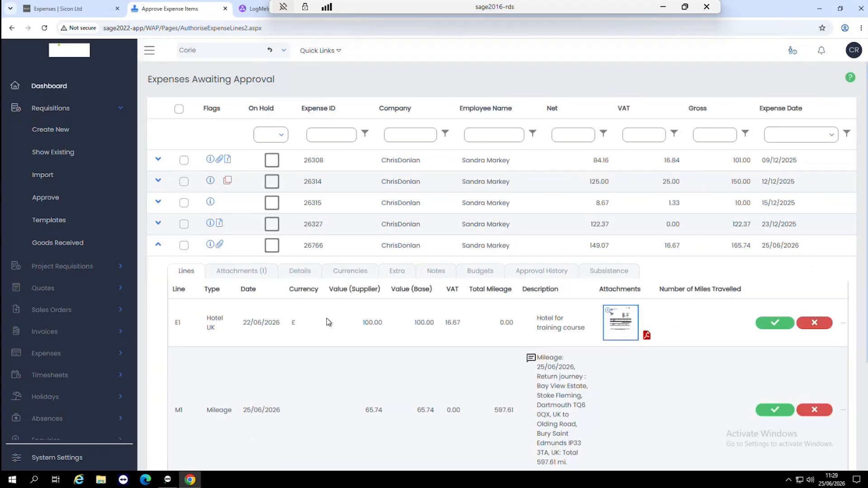
pyautogui.scroll(-3, 327, 318)
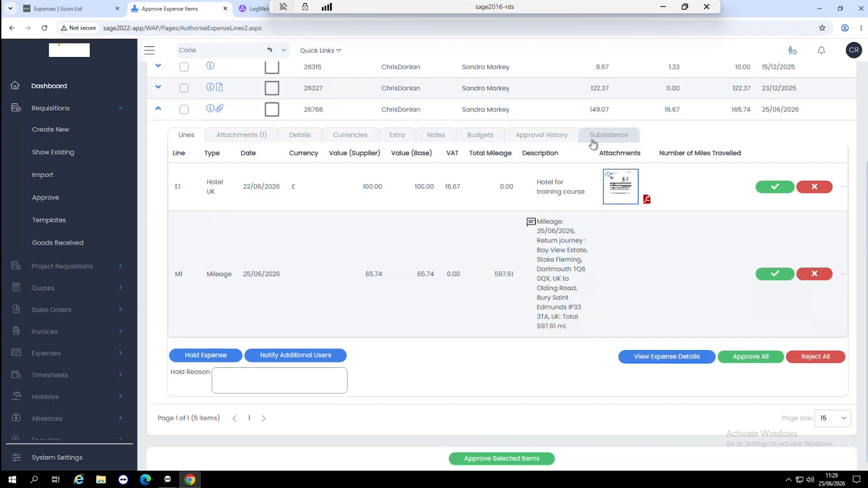
pyautogui.moveTo(636, 183)
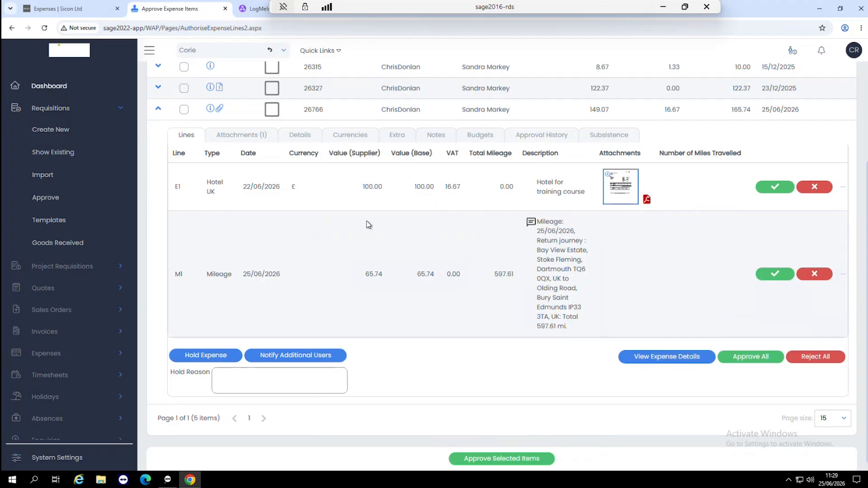
pyautogui.click(779, 186)
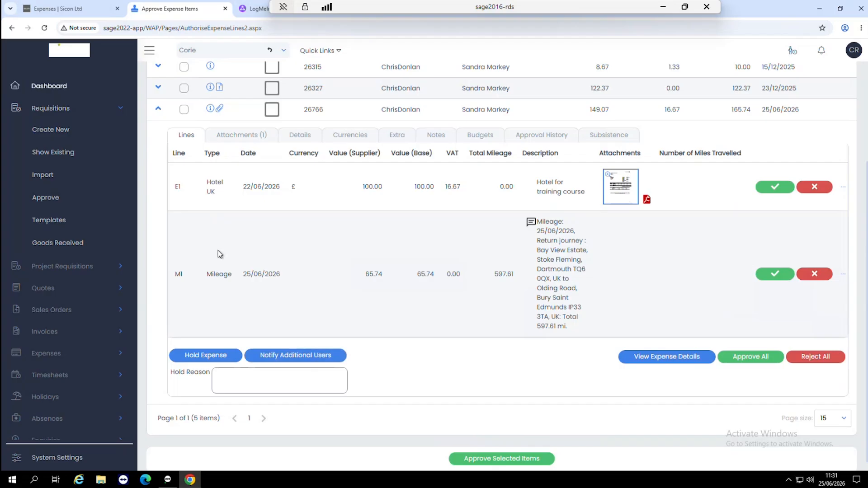
pyautogui.click(749, 358)
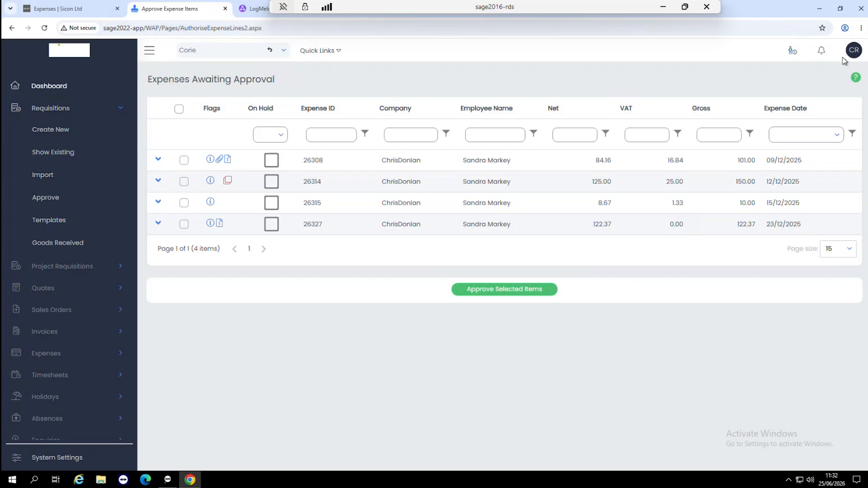
# Open the user settings, view the alternate users offered for turning on Out of Office, and cancel the change.
pyautogui.click(853, 51)
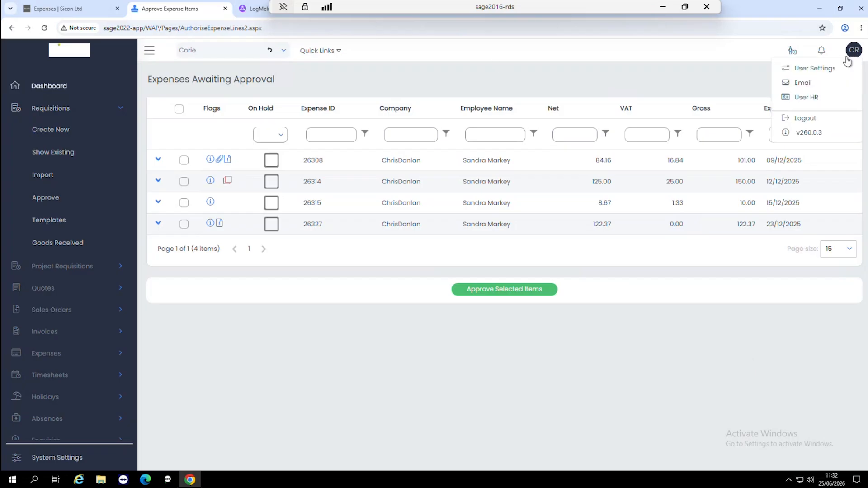
pyautogui.click(813, 70)
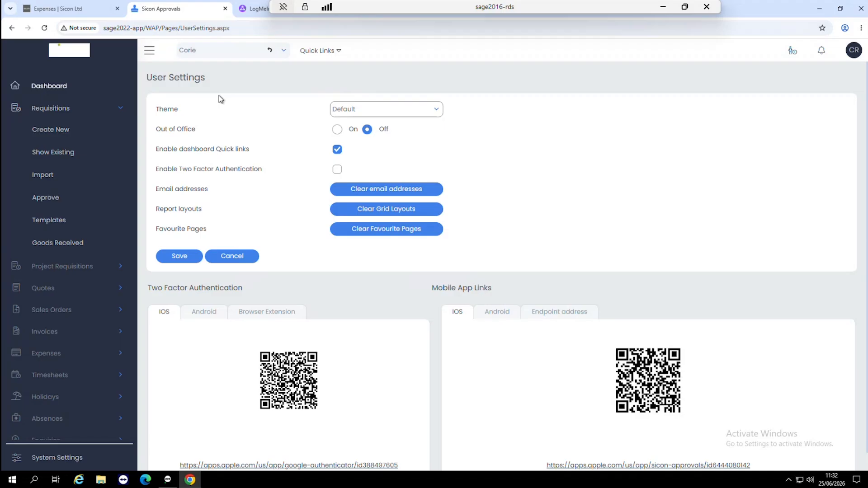
pyautogui.click(338, 130)
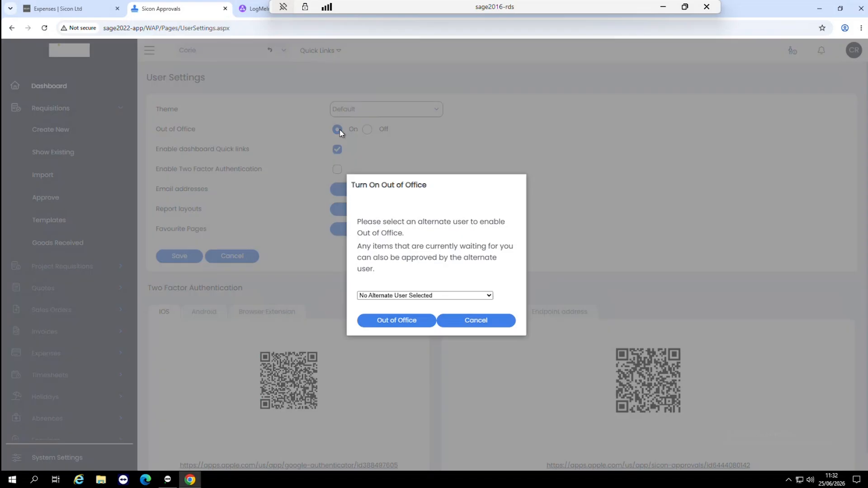
pyautogui.click(490, 296)
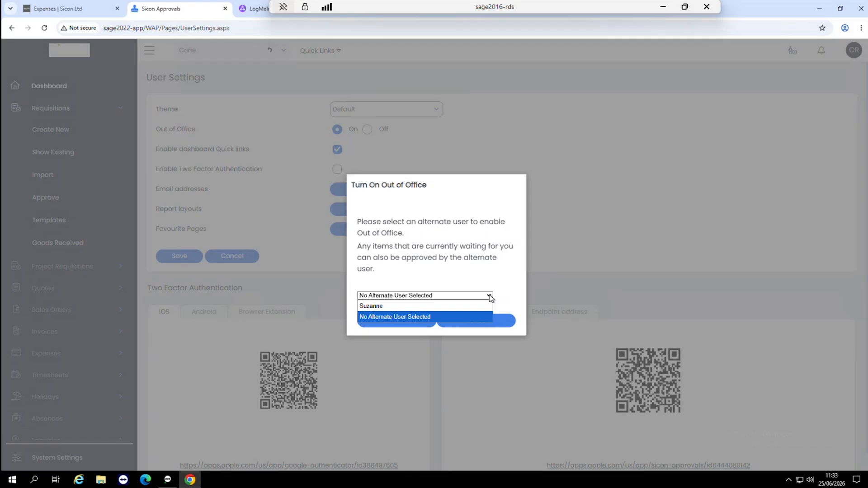
pyautogui.click(503, 325)
pyautogui.click(503, 325)
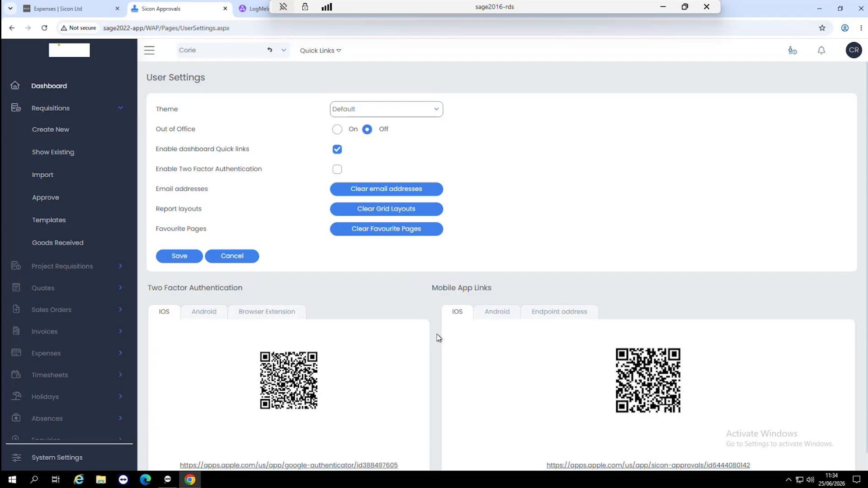
# Review the Android, iOS and endpoint address mobile app links, and view the Sicon Approvals mobile app in the remote session.
pyautogui.click(505, 316)
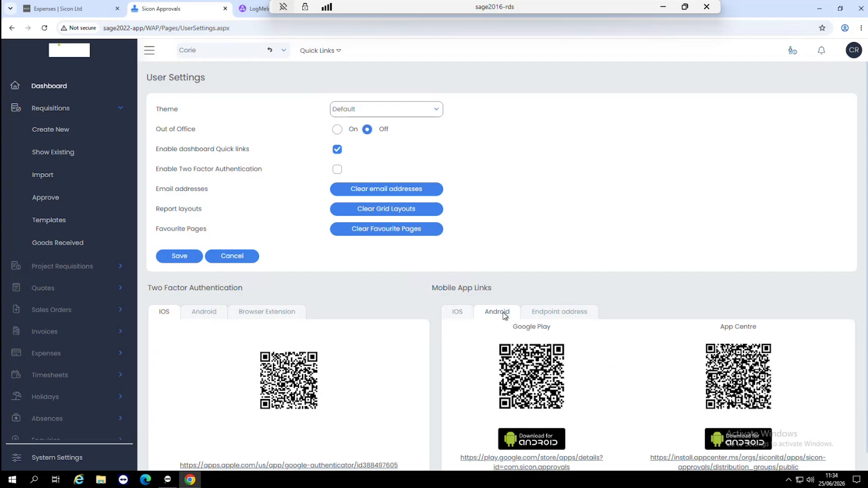
pyautogui.click(455, 318)
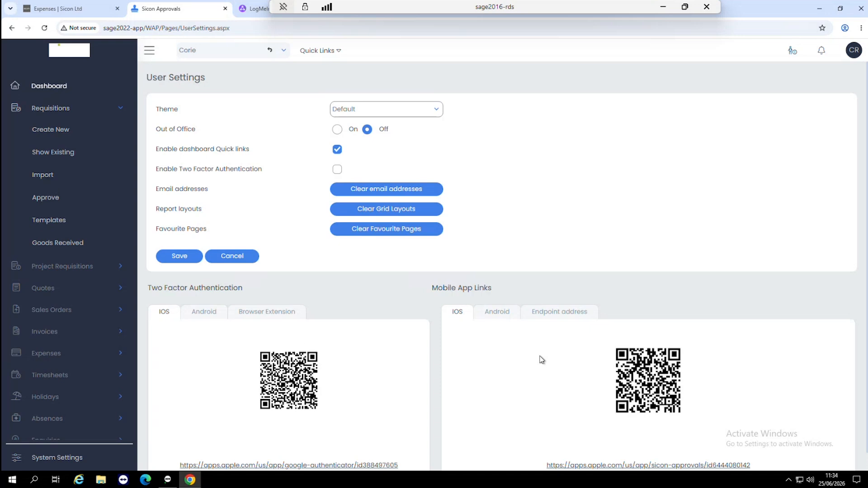
pyautogui.click(549, 315)
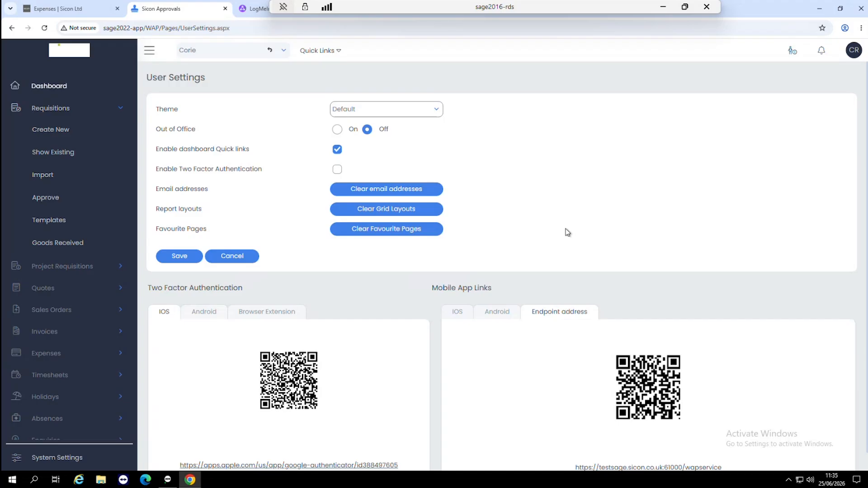
pyautogui.click(253, 8)
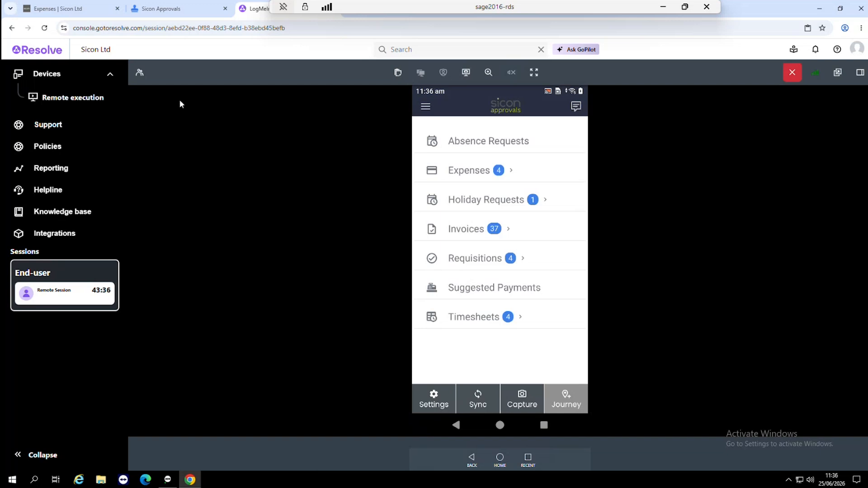
pyautogui.click(186, 9)
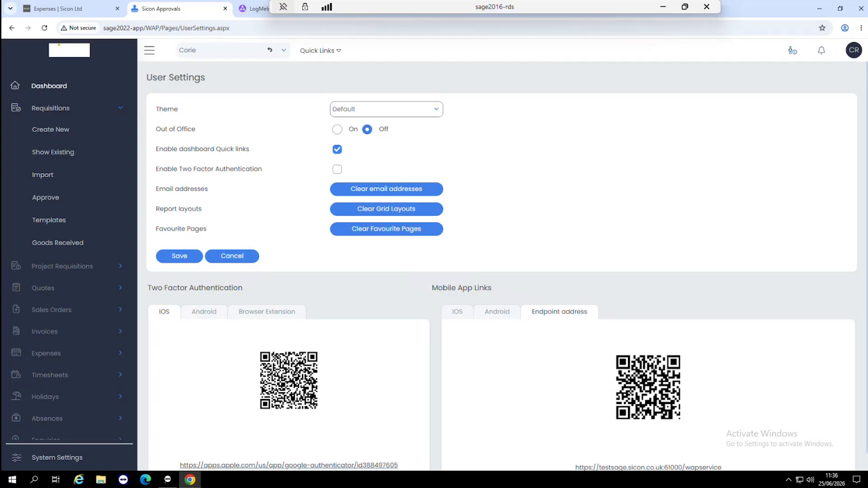
# Switch to Sage 200, search the Purchase Ledger Suppliers List for "san" and select the employee's expense account.
pyautogui.click(168, 481)
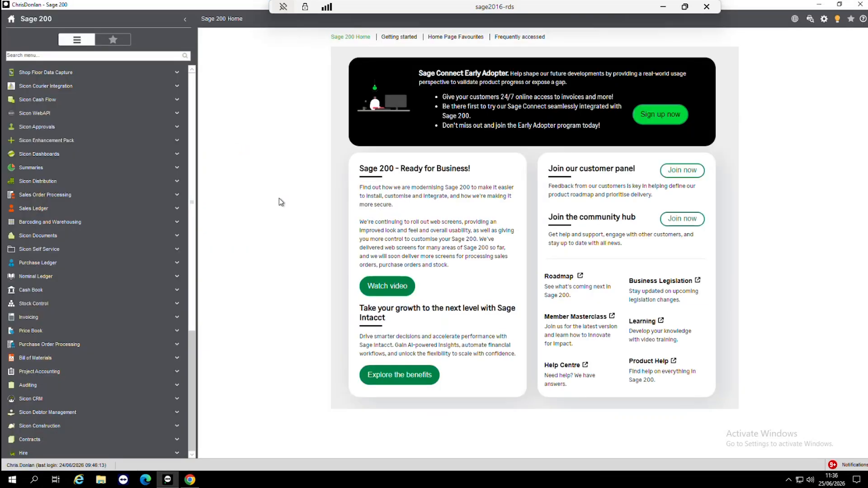
pyautogui.moveTo(193, 233); pyautogui.dragTo(197, 266)
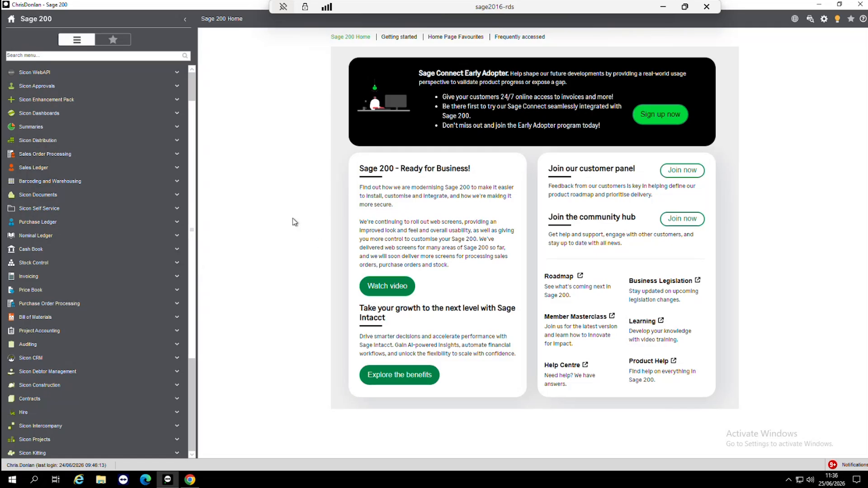
pyautogui.click(63, 221)
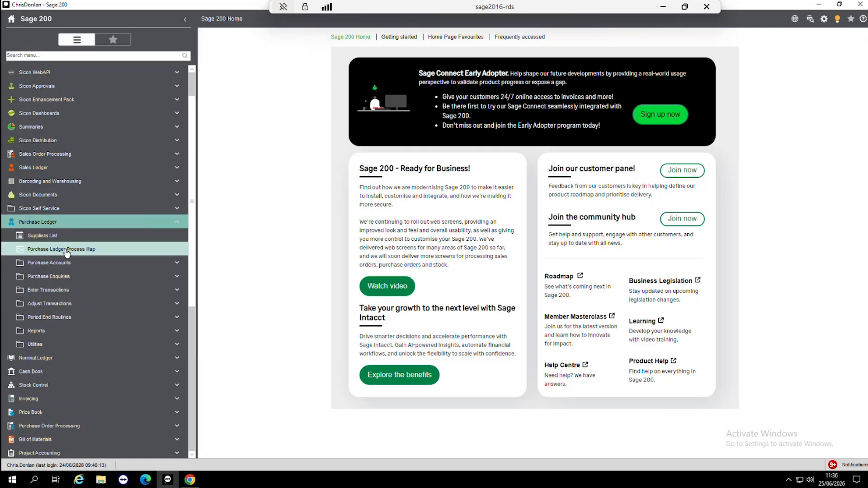
pyautogui.click(67, 234)
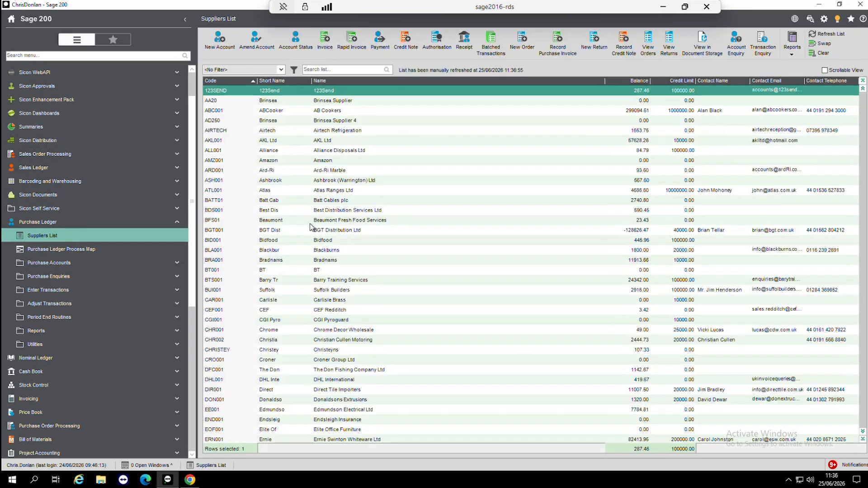
pyautogui.click(325, 71)
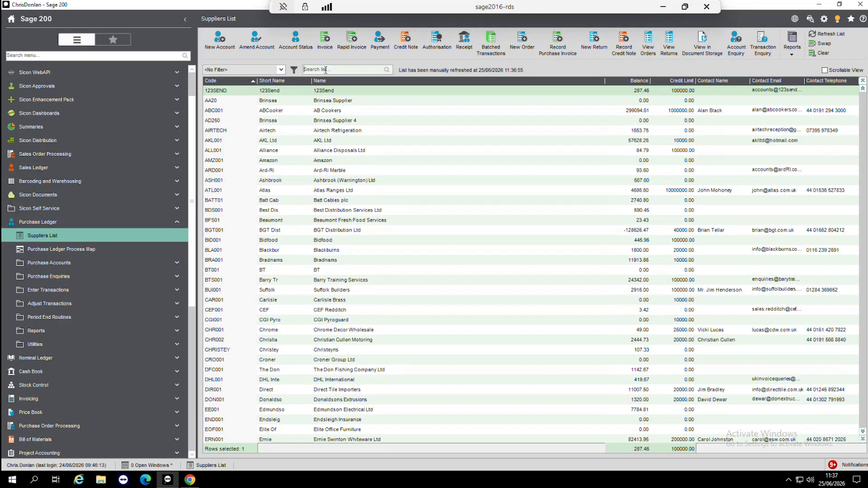
pyautogui.write('san')
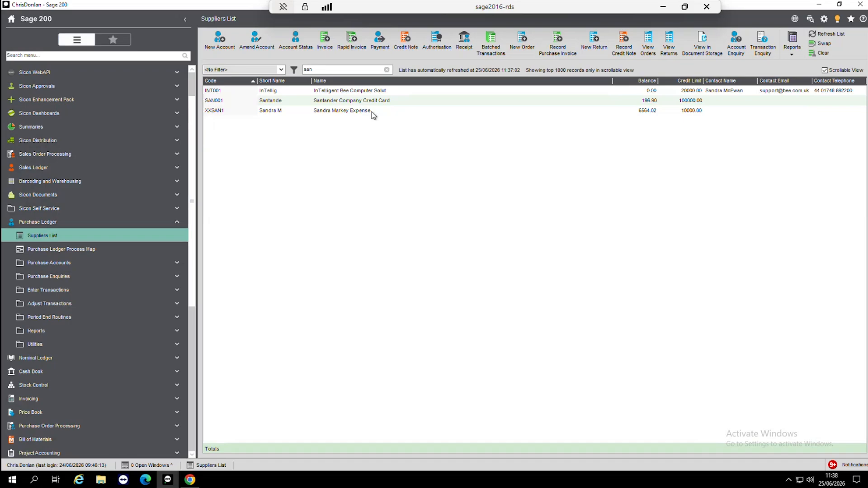
pyautogui.click(373, 113)
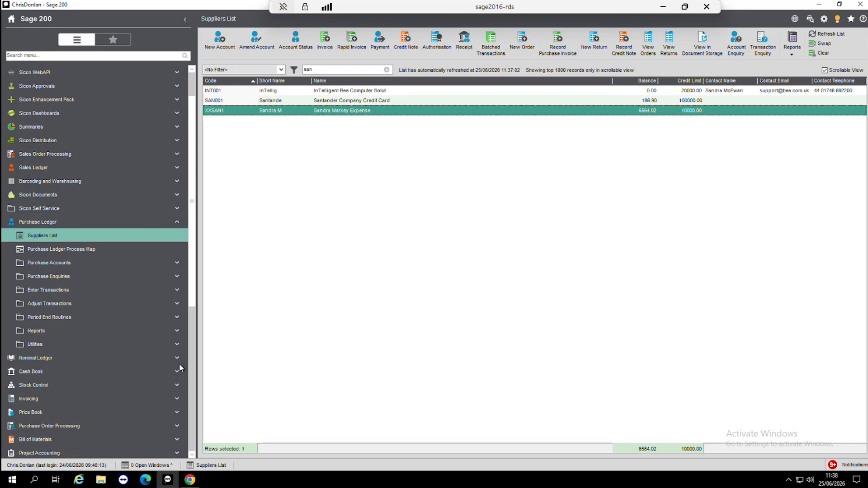
# Show the Payment Processing routines of the Purchase Ledger, and open the transaction enquiry for the employee's expense account.
pyautogui.click(60, 317)
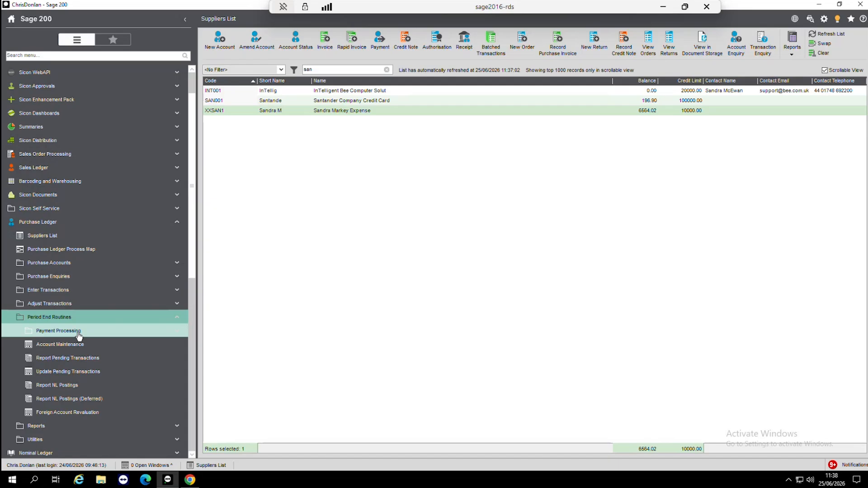
pyautogui.click(59, 331)
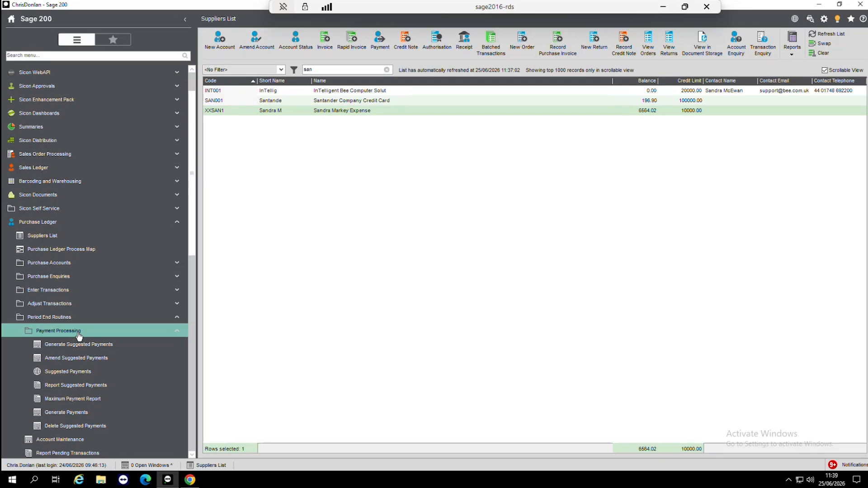
pyautogui.doubleClick(386, 112)
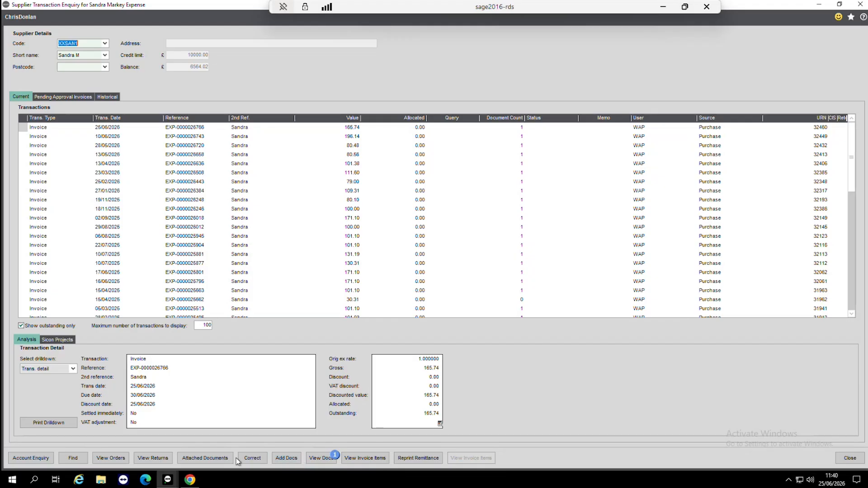
# Show the Nominal drilldown of the 196.14 expense invoice, close the enquiry and clear the supplier search.
pyautogui.click(285, 460)
pyautogui.click(514, 136)
pyautogui.click(72, 369)
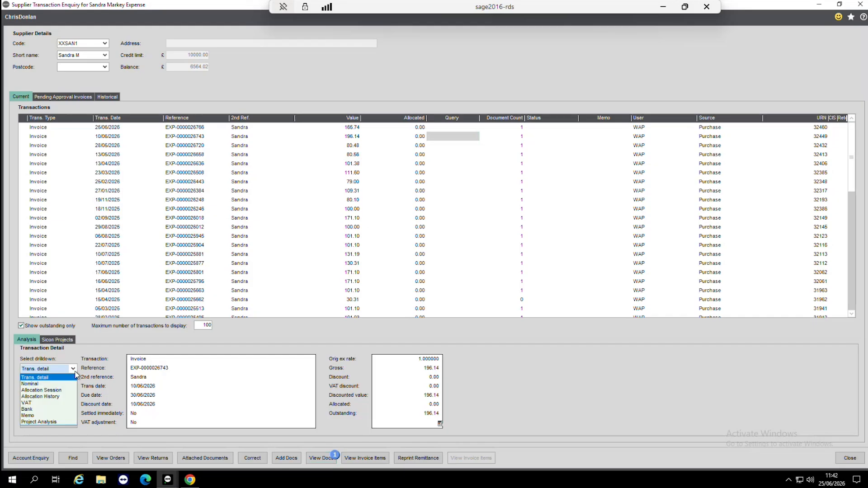
pyautogui.click(45, 384)
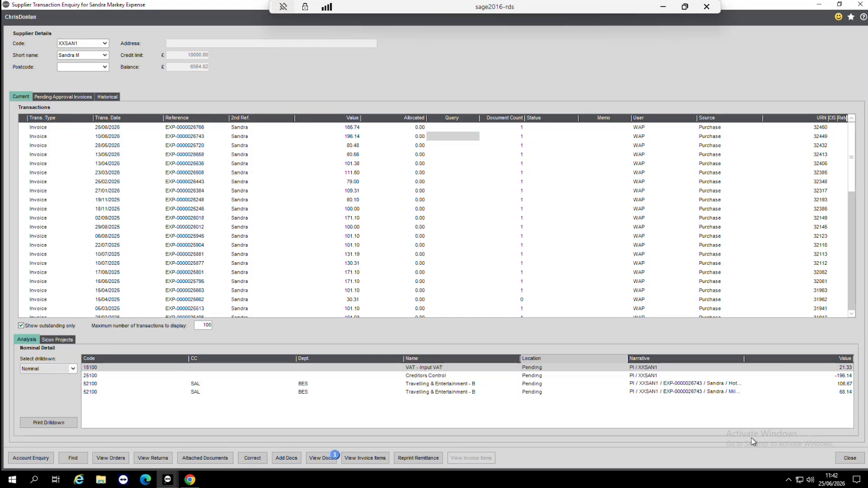
pyautogui.click(838, 465)
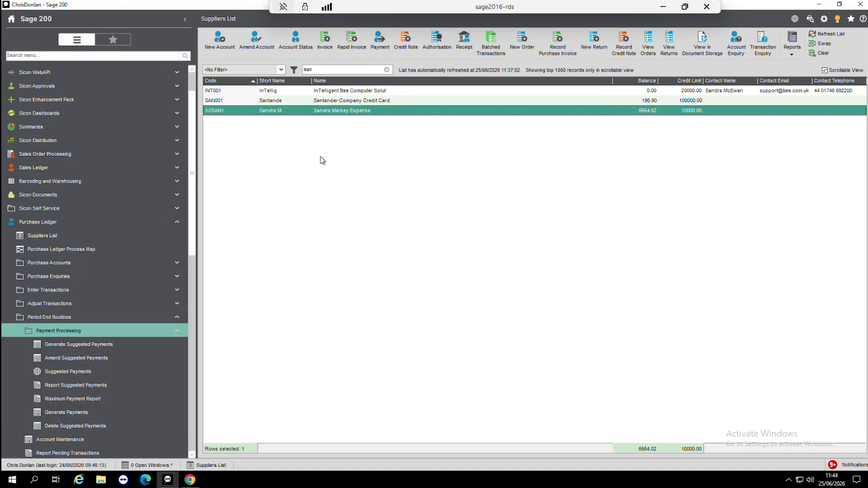
pyautogui.click(385, 71)
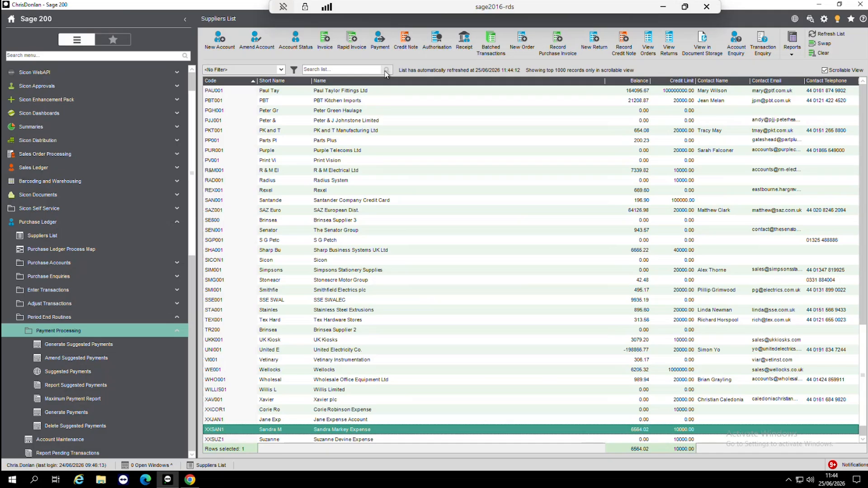
# Switch to Chrome and show the Products overview on Sicon's Expenses web page.
pyautogui.moveTo(191, 484)
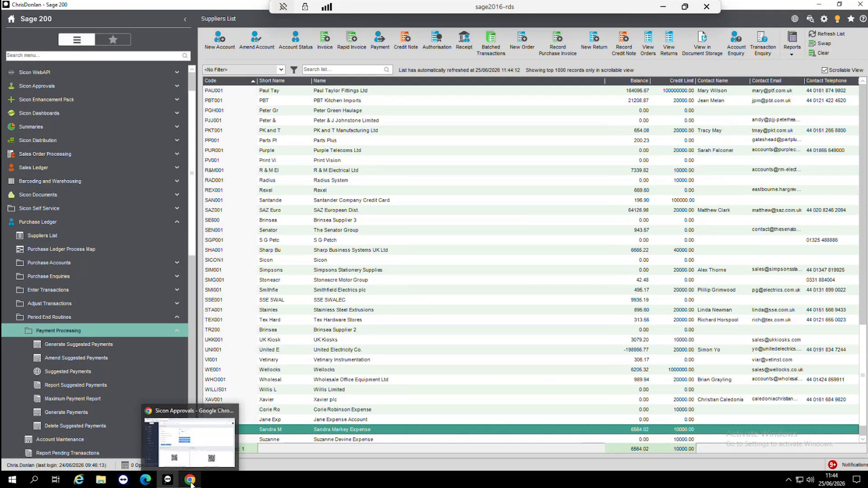
pyautogui.click(185, 421)
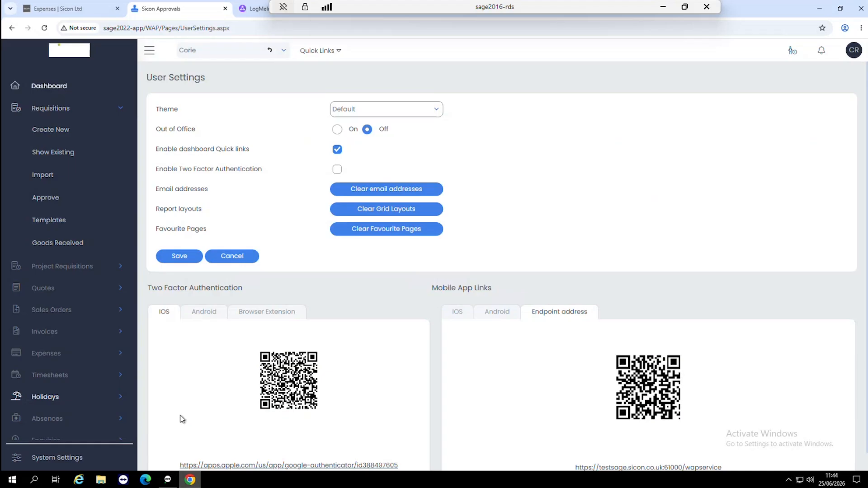
pyautogui.click(65, 12)
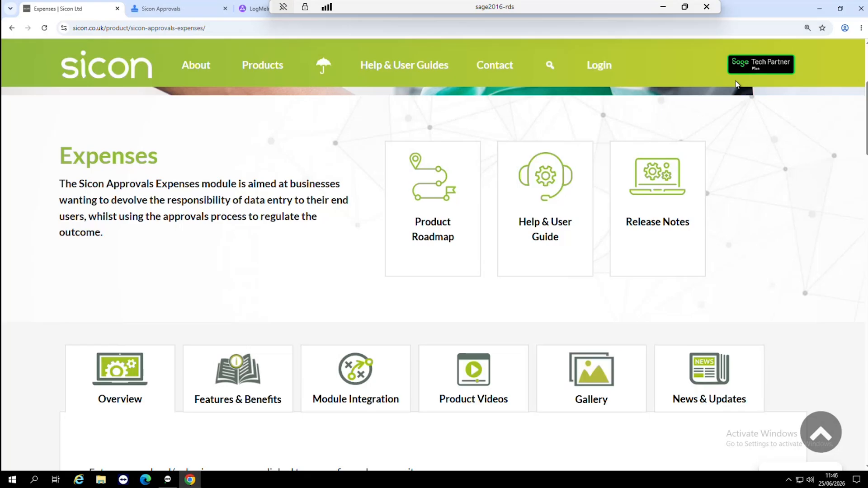
pyautogui.moveTo(246, 58)
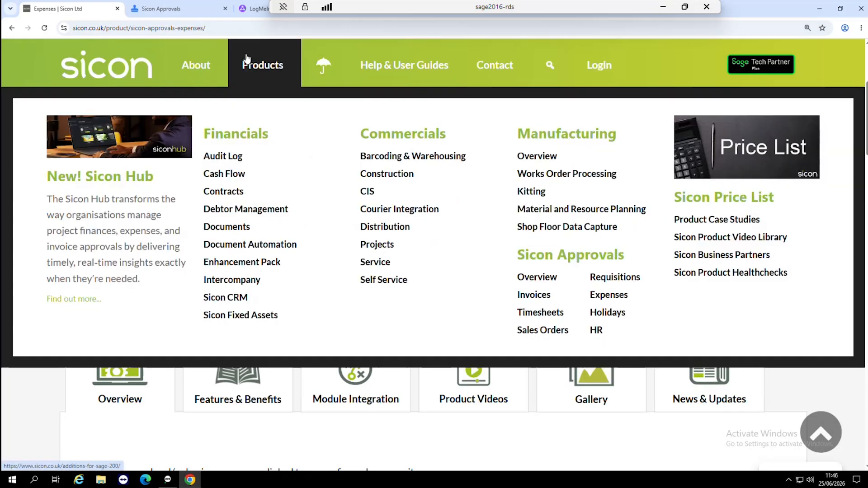